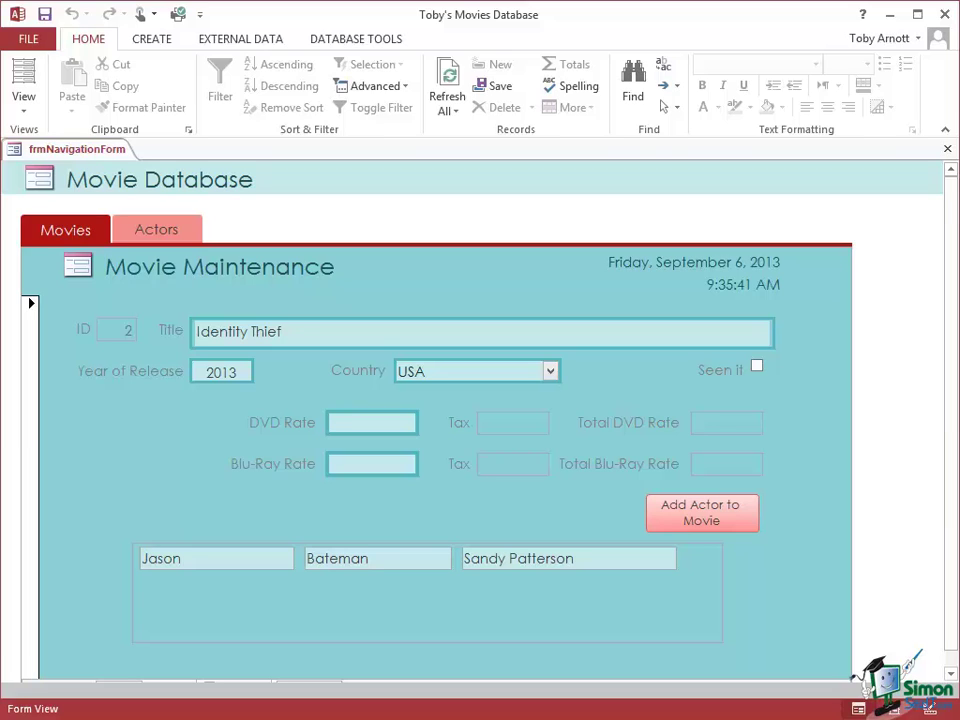
# Step: Create a new blank macro in the macro designer
pyautogui.click(151, 39)
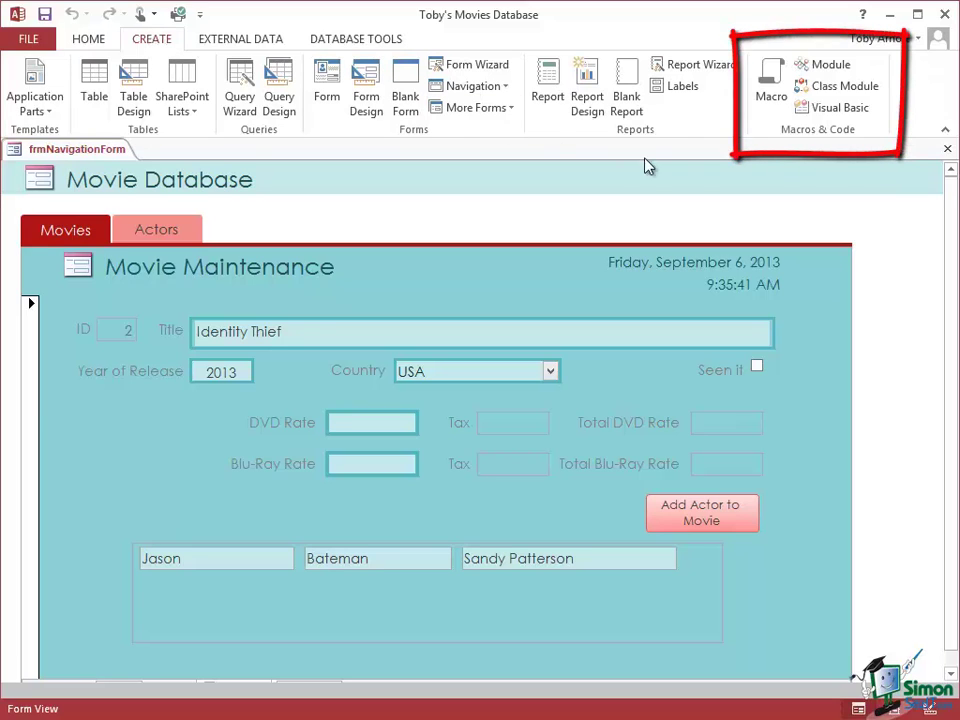
pyautogui.click(775, 80)
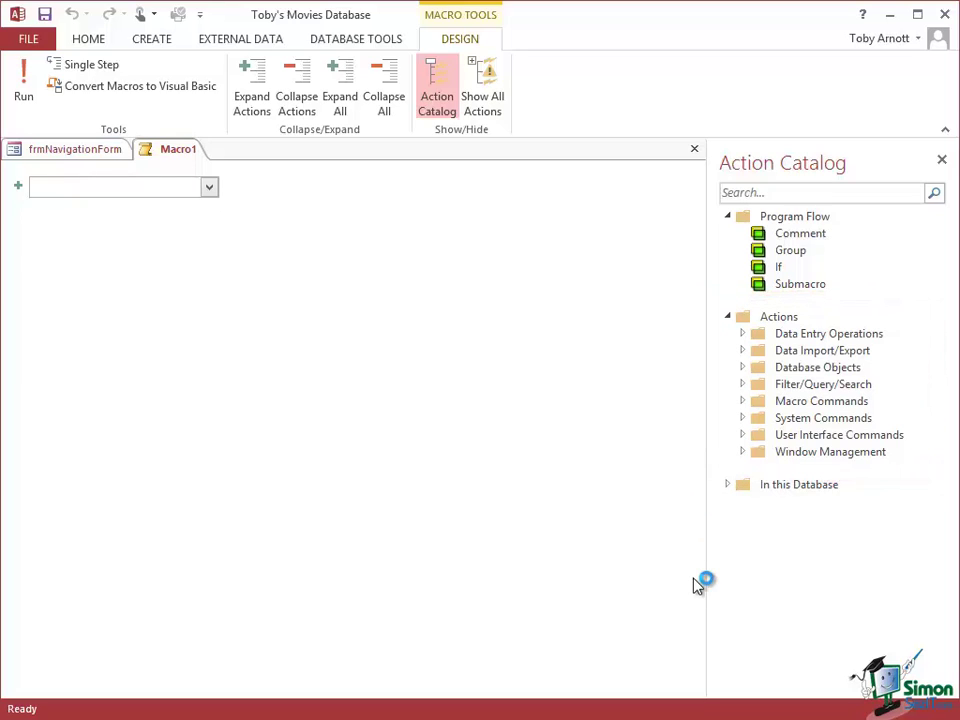
# Step: Examine the action catalog's Data Entry Operations and Data Import/Export actions and the forms listed in this database
pyautogui.click(743, 334)
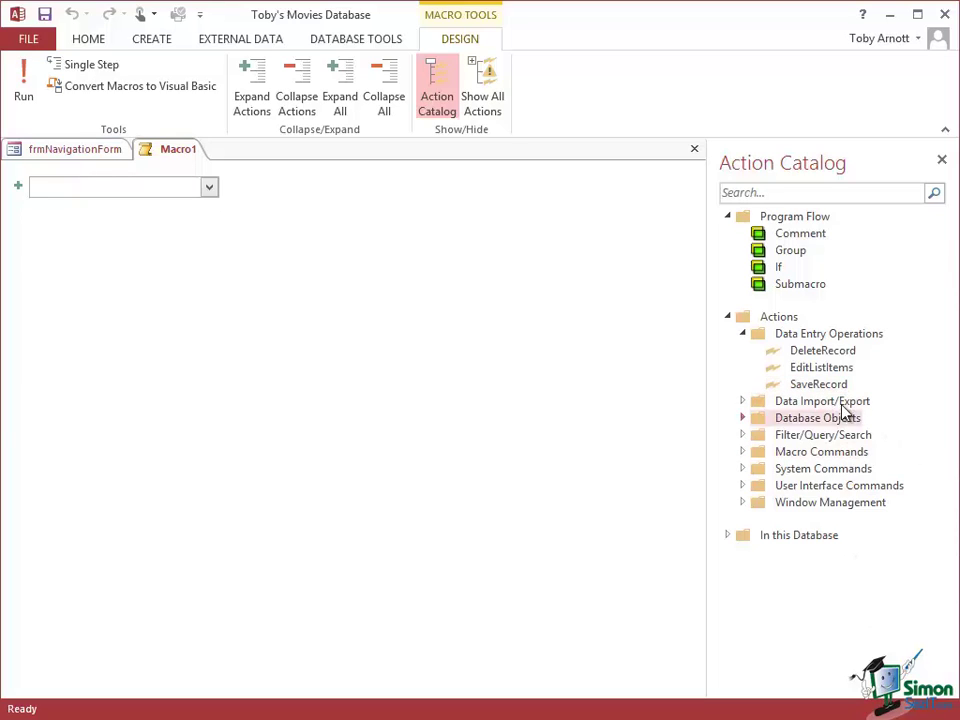
pyautogui.moveTo(843, 380)
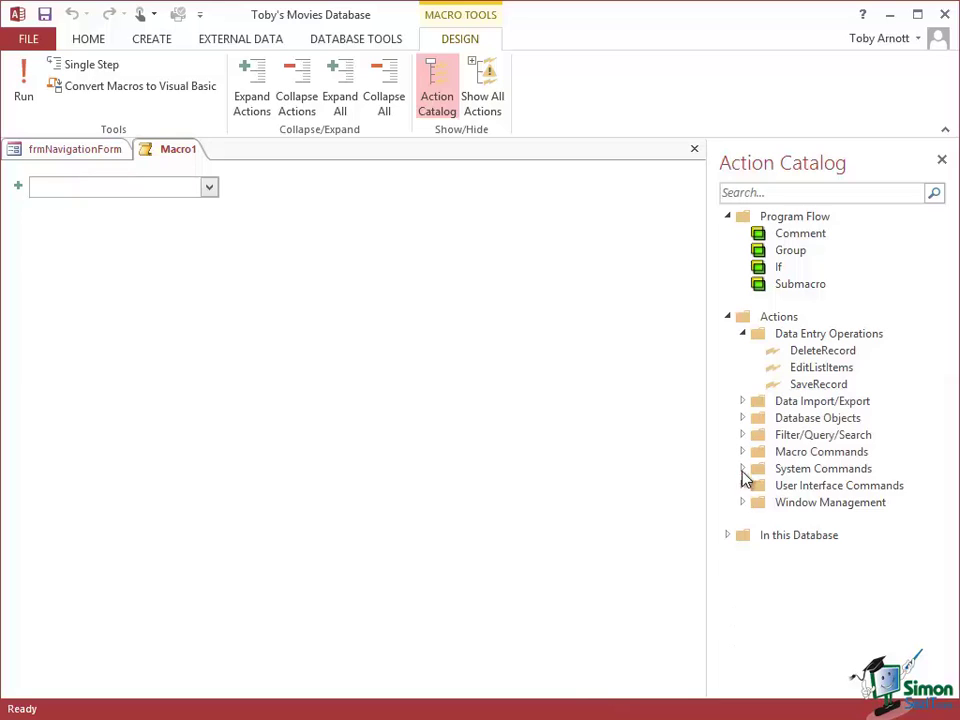
pyautogui.click(743, 401)
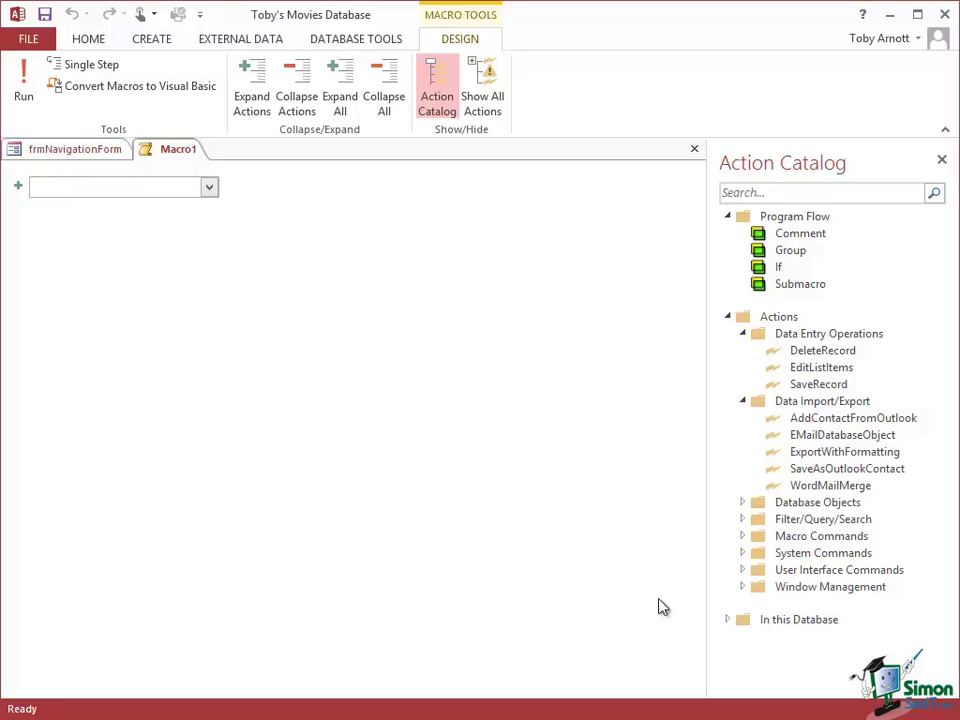
pyautogui.click(745, 335)
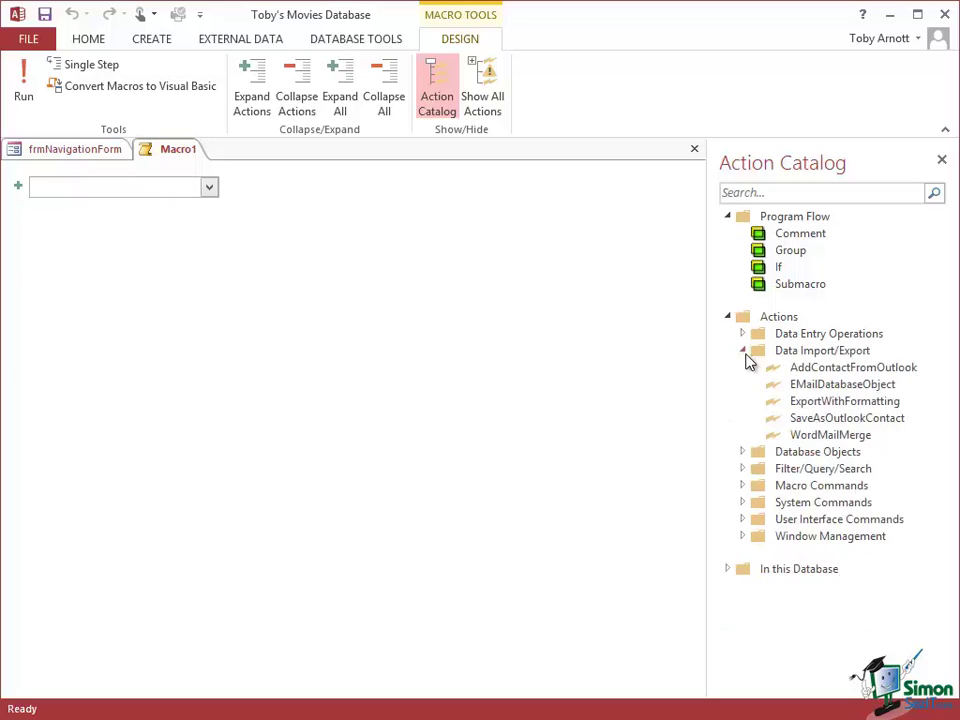
pyautogui.click(744, 351)
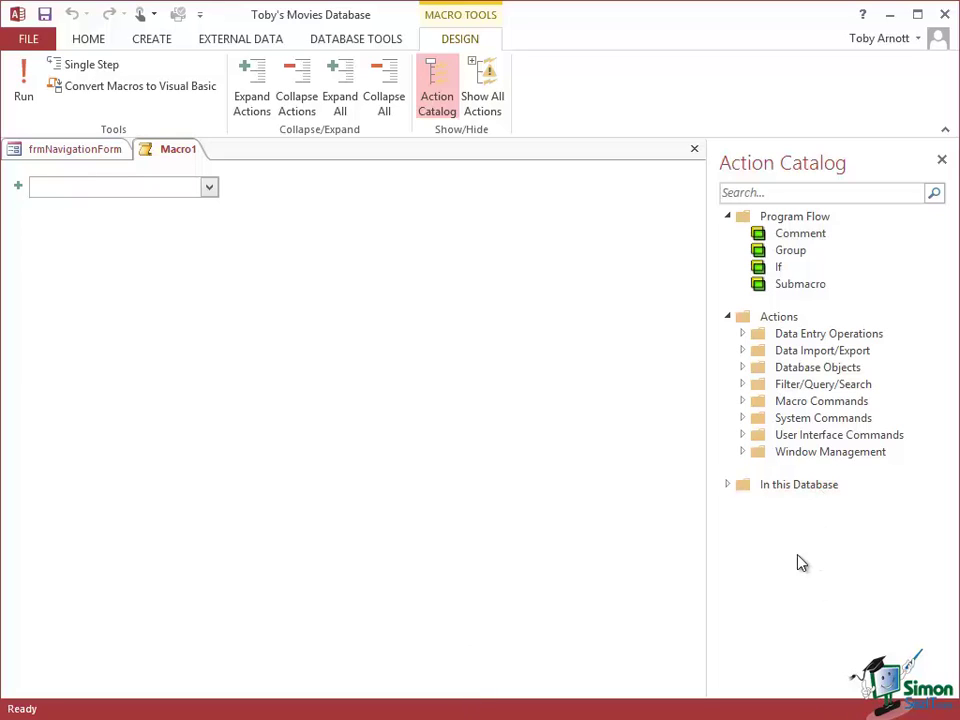
pyautogui.click(729, 485)
pyautogui.click(742, 502)
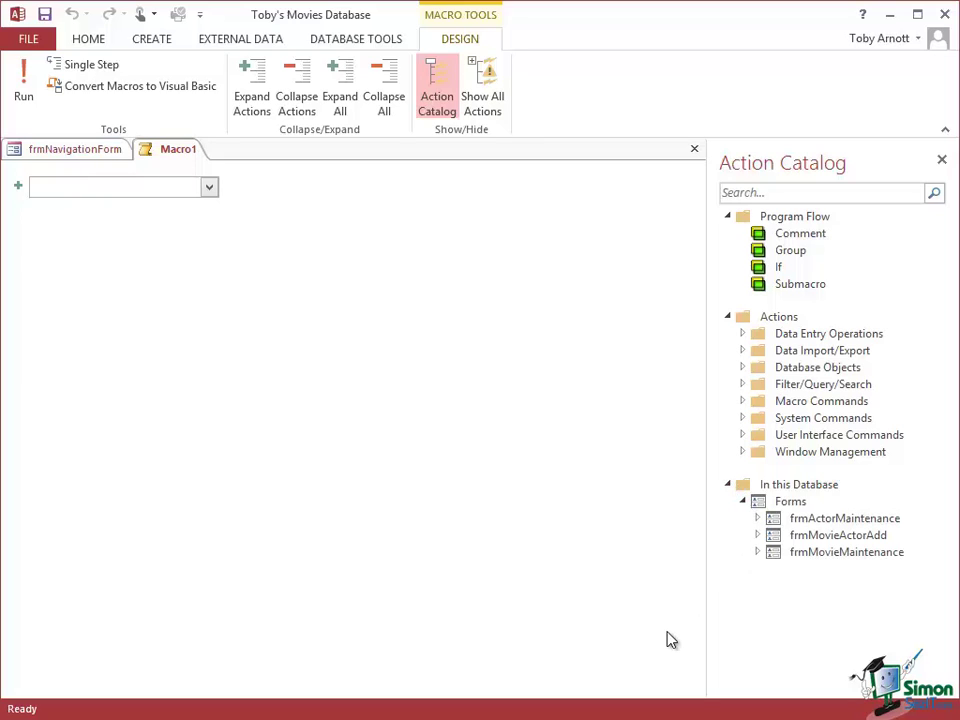
pyautogui.click(730, 484)
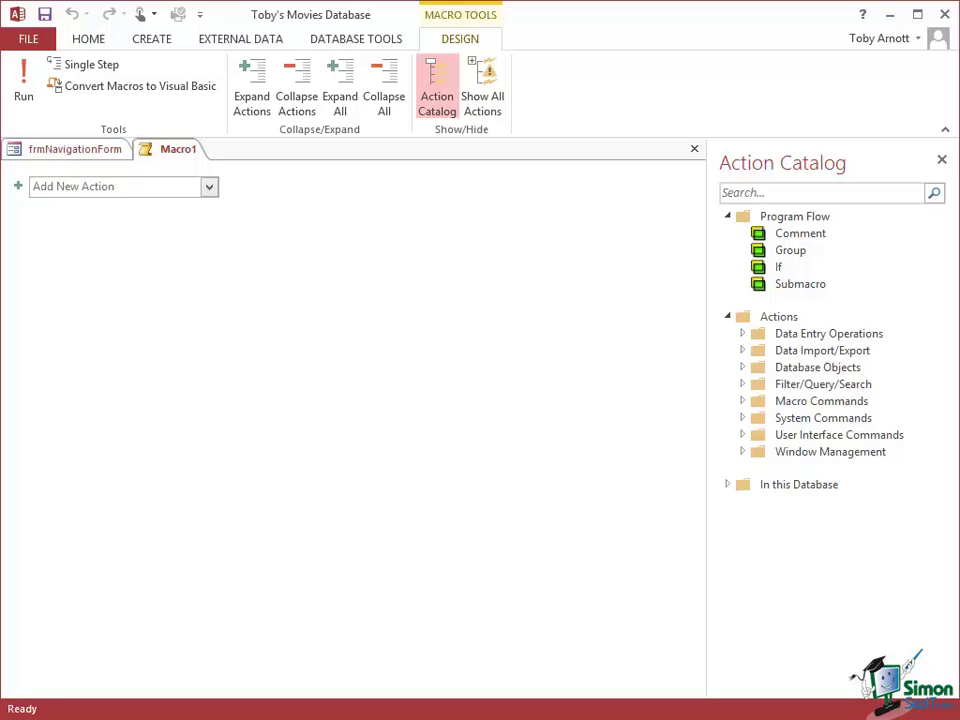
# Step: Add a MessageBox action to the macro with the message "Hello World!"
pyautogui.click(210, 189)
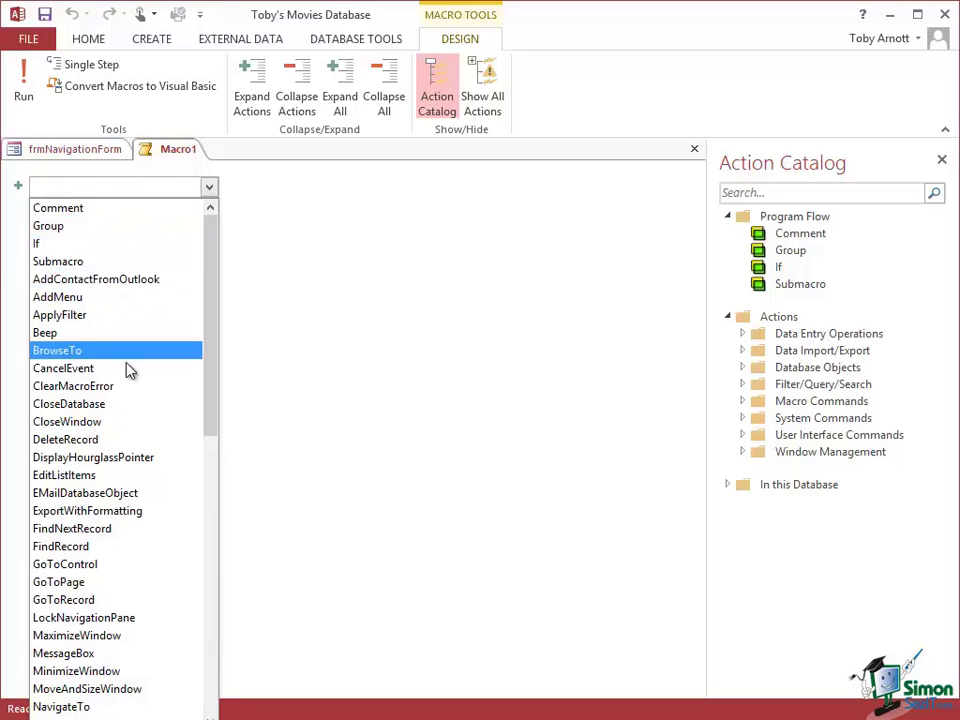
pyautogui.click(124, 662)
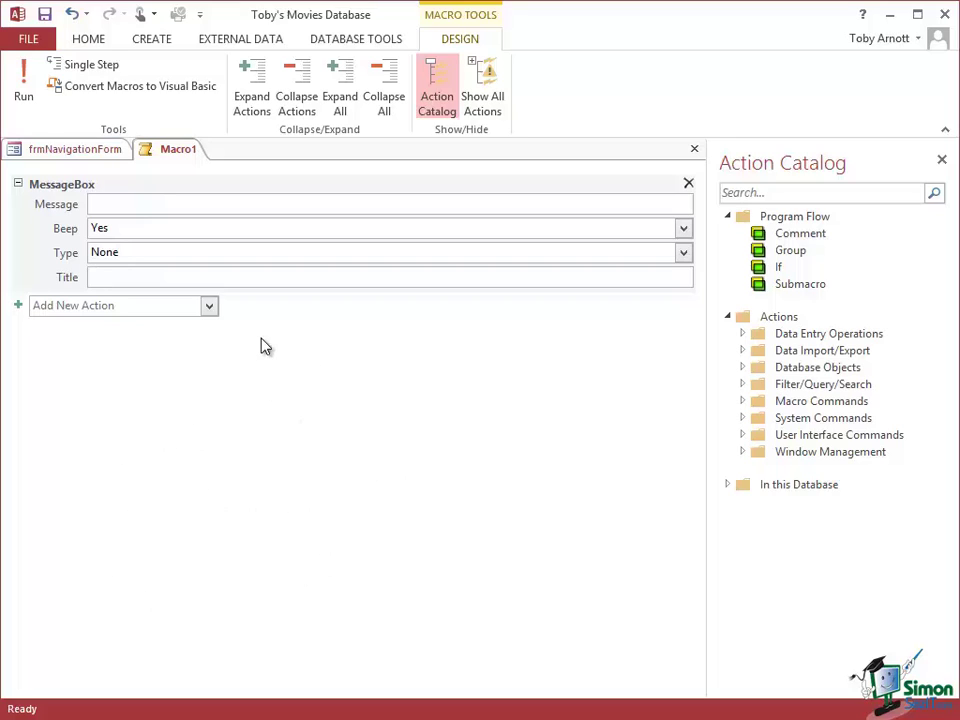
pyautogui.moveTo(324, 208)
pyautogui.click(111, 203)
pyautogui.write('Hello World!')
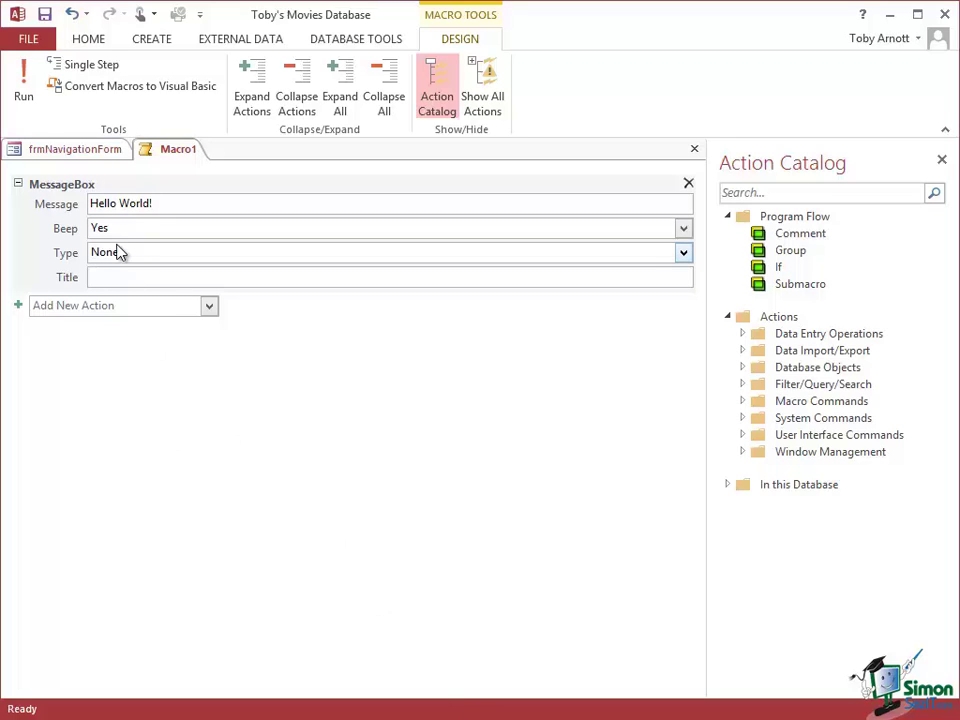
# Step: Keep the message box's Beep option at Yes and set its Type to Information
pyautogui.moveTo(117, 229)
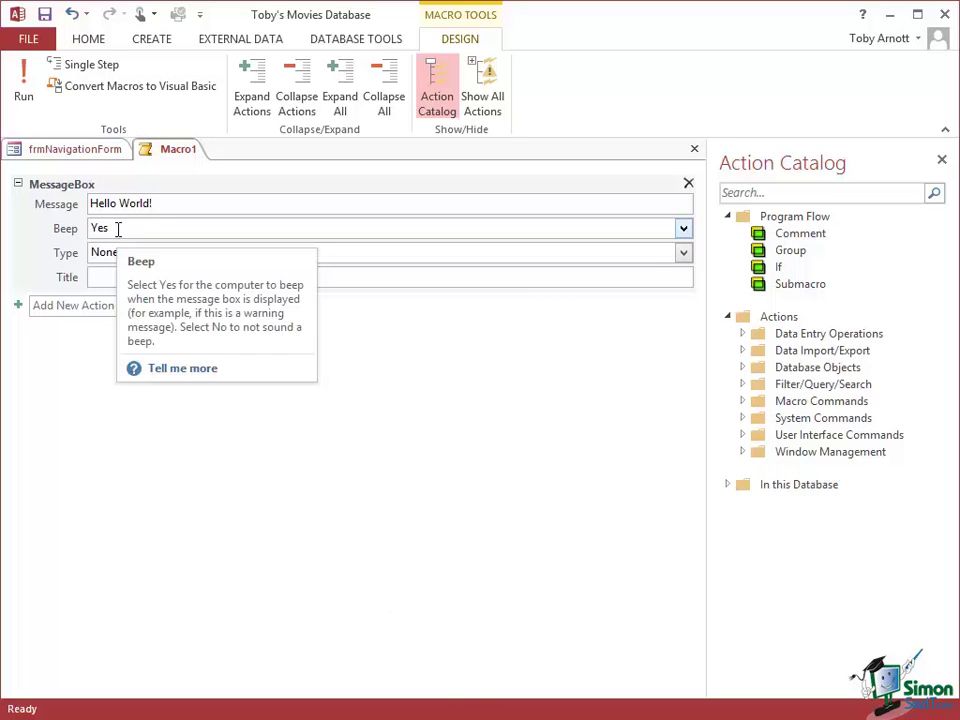
pyautogui.click(684, 229)
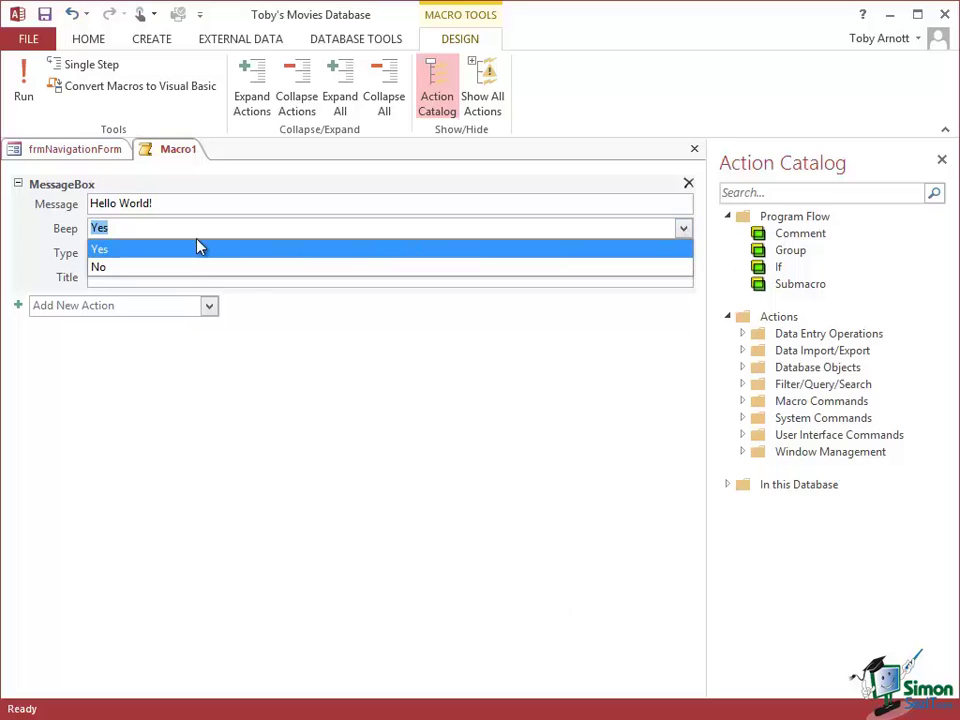
pyautogui.click(108, 250)
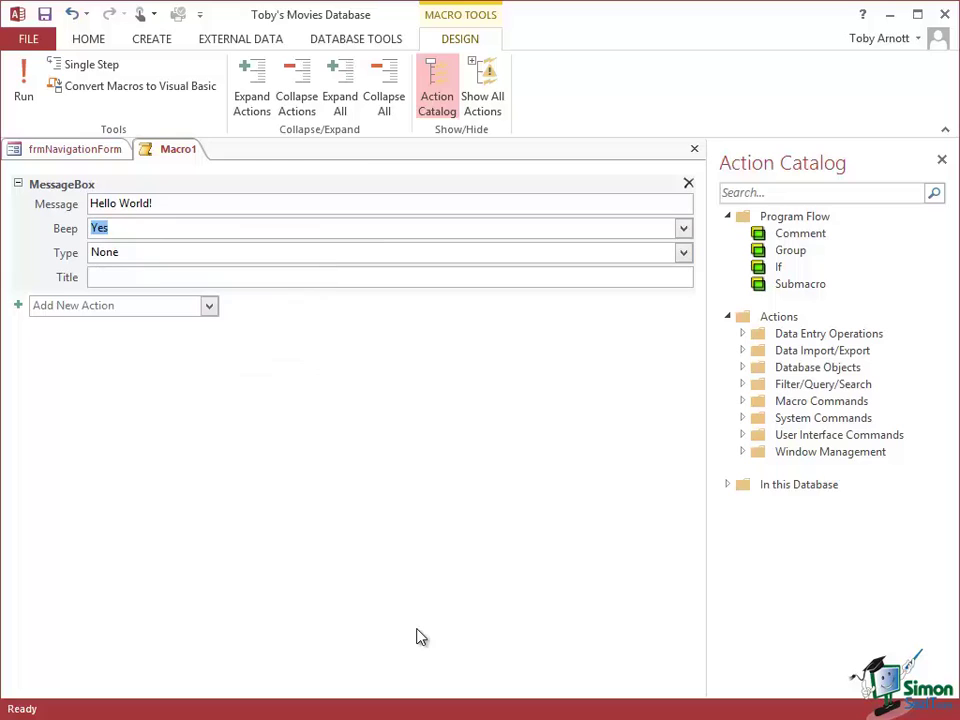
pyautogui.click(684, 255)
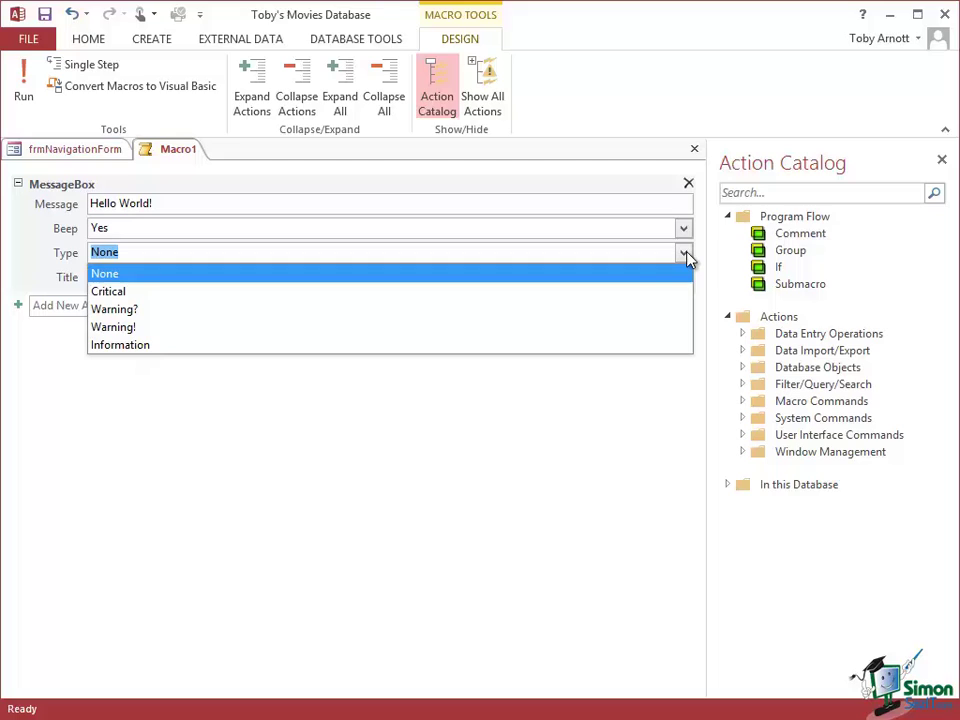
pyautogui.click(200, 346)
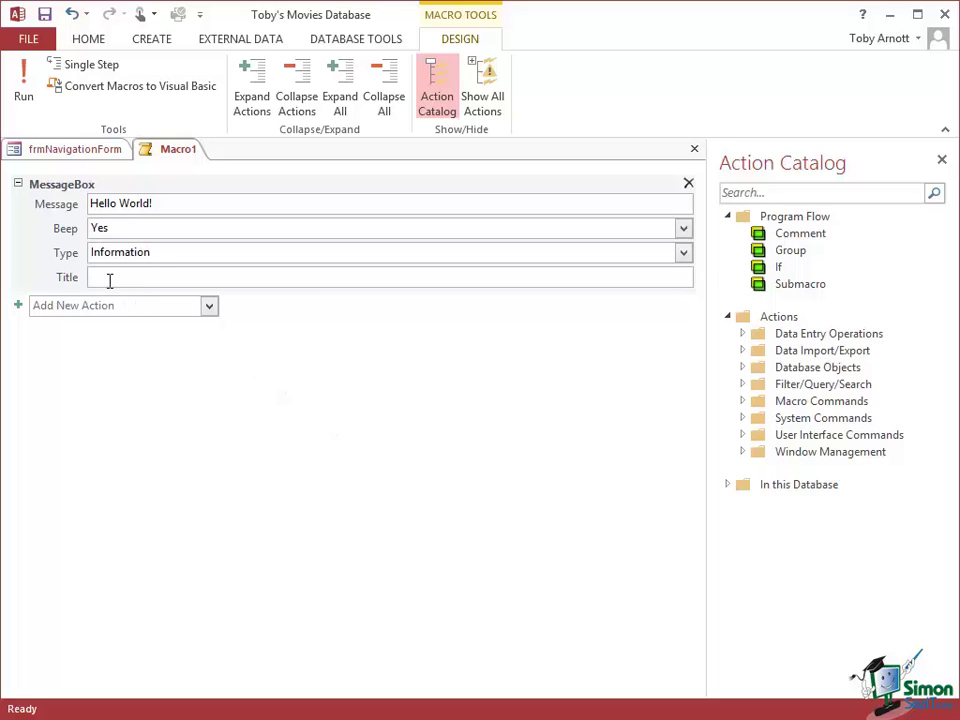
# Step: Set the message box's title to "Our first macro"
pyautogui.click(143, 284)
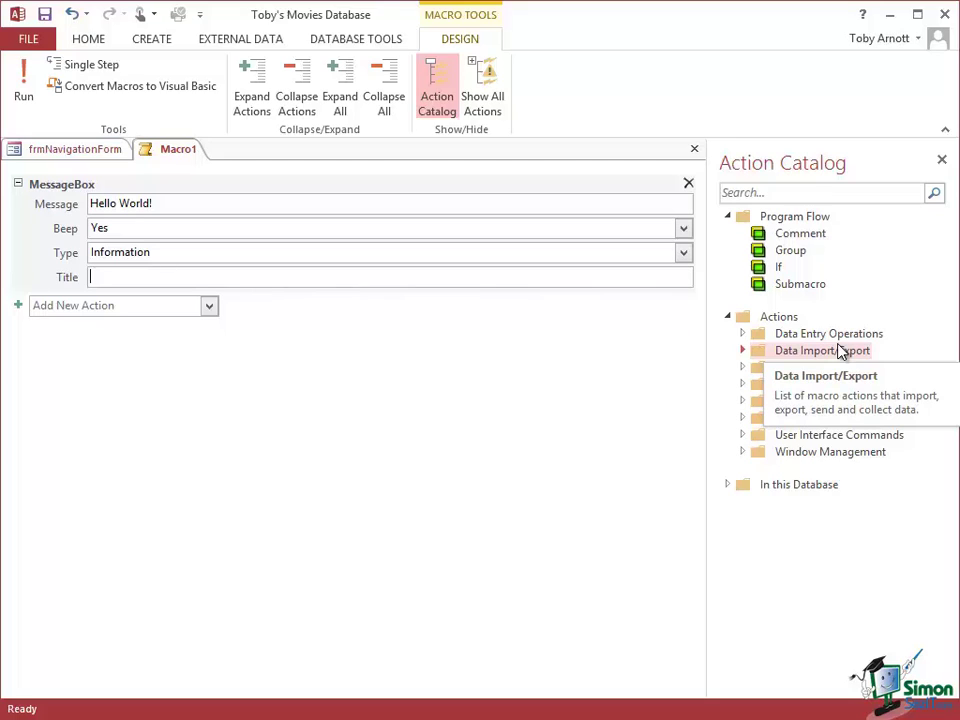
pyautogui.write('Our fi')
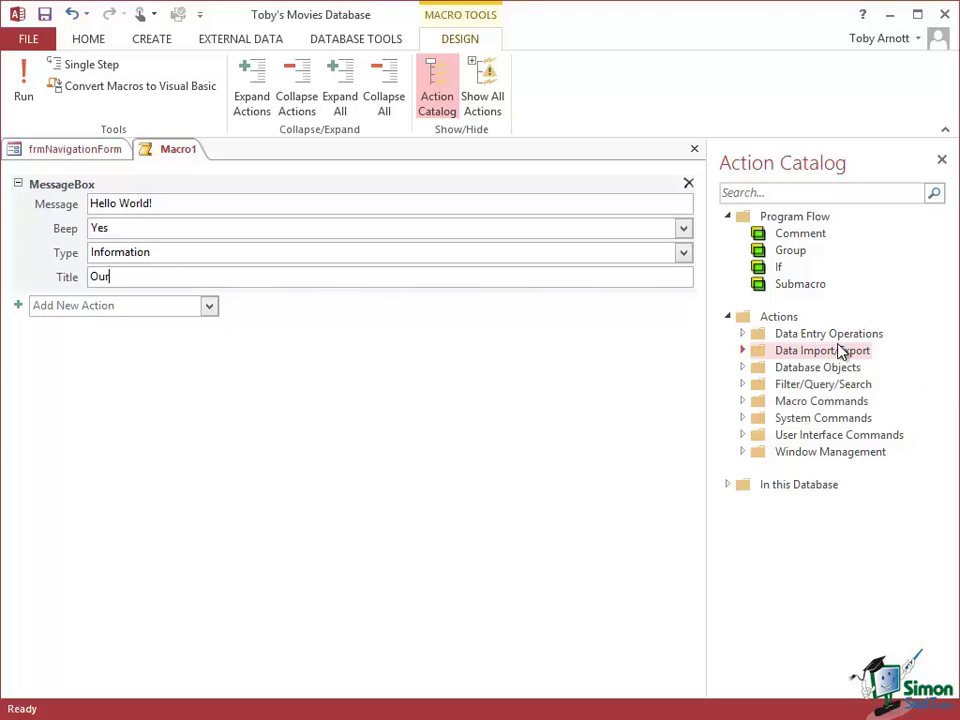
pyautogui.write('rst macro')
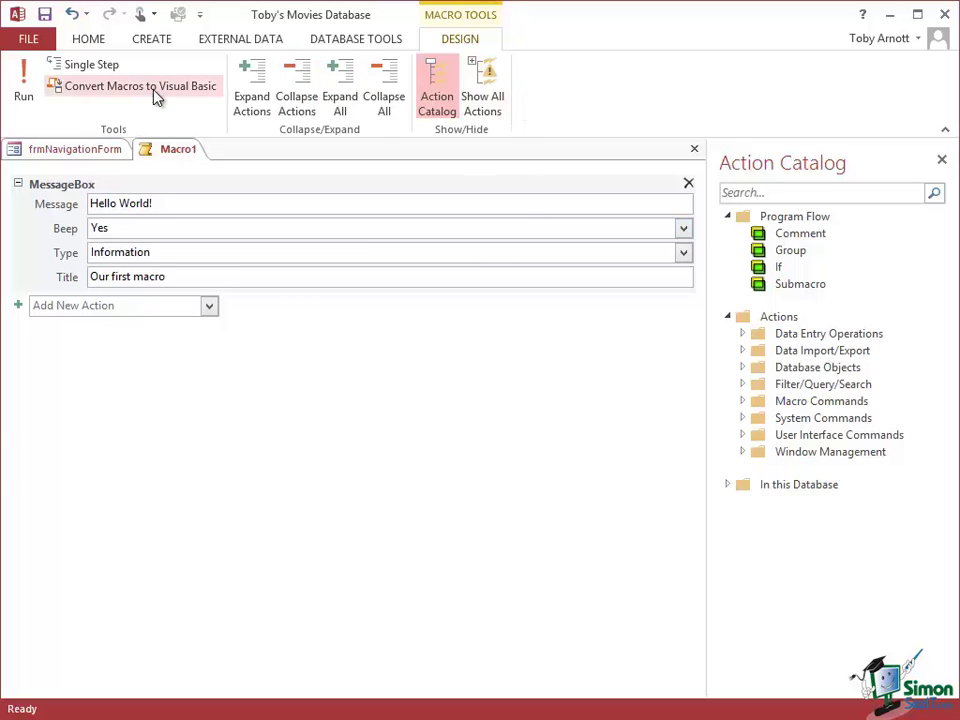
# Step: Run the macro, saving it as mcrHelloWorld, and dismiss its message box
pyautogui.click(26, 86)
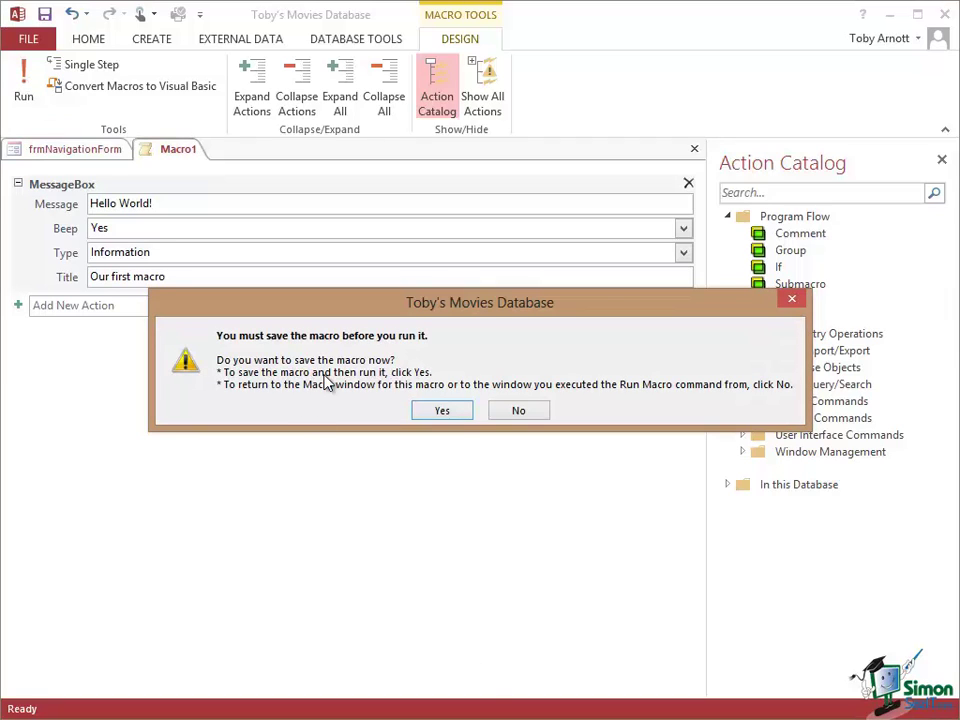
pyautogui.click(446, 412)
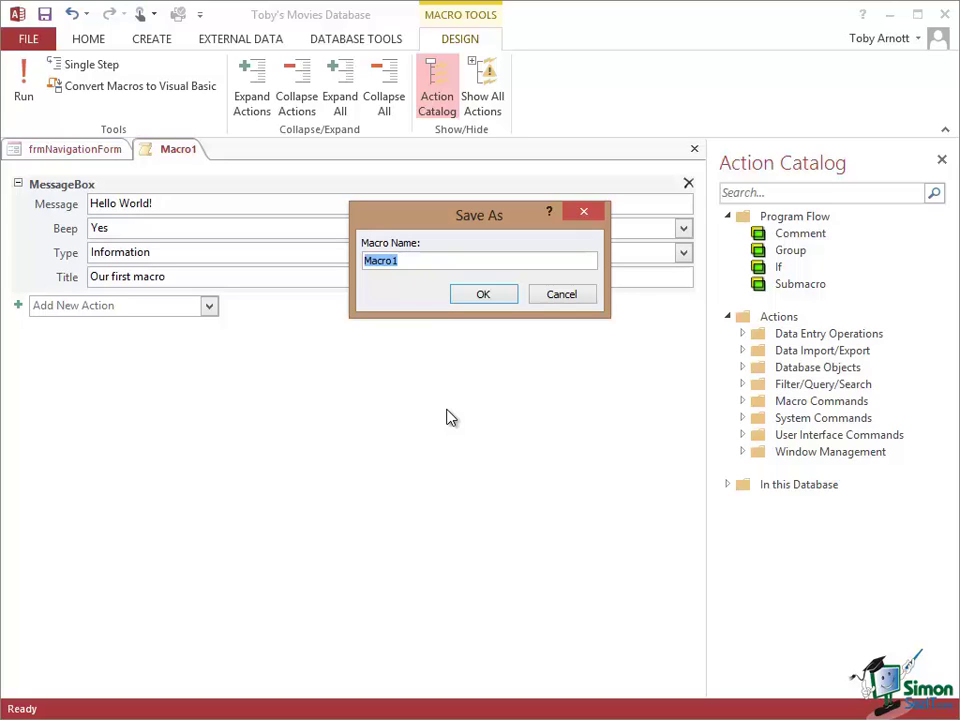
pyautogui.write('mcr')
pyautogui.write('HelloWorld')
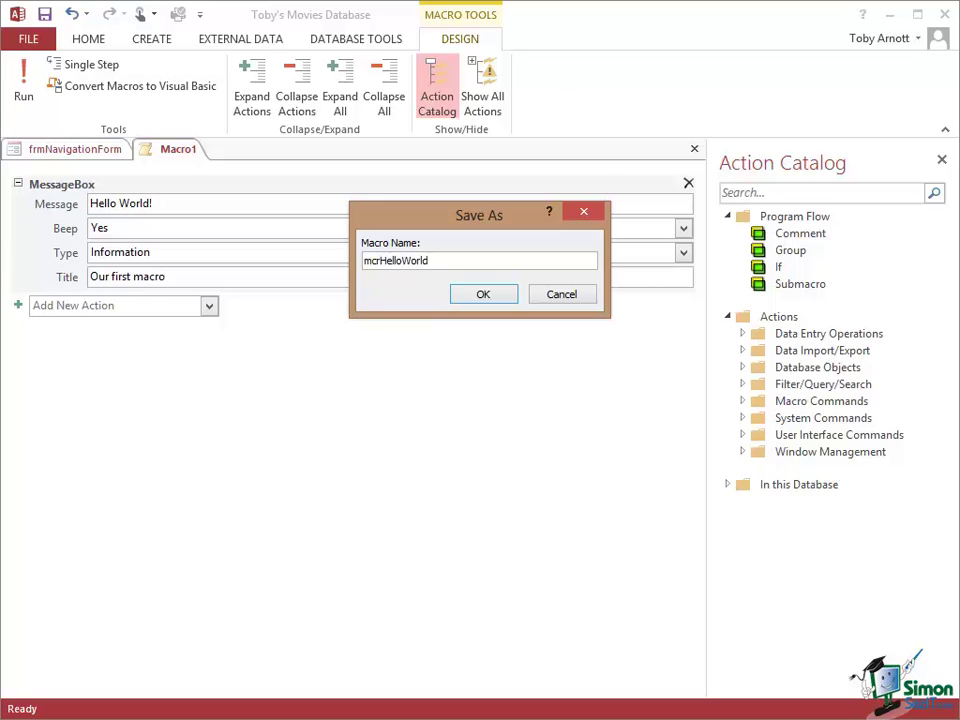
pyautogui.click(484, 298)
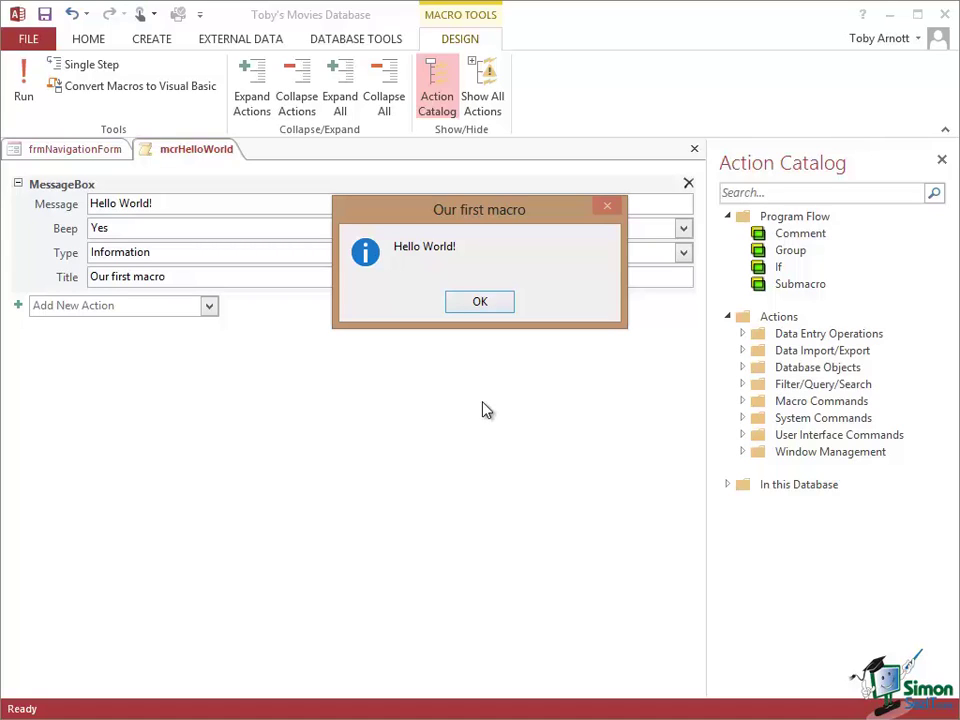
pyautogui.click(483, 304)
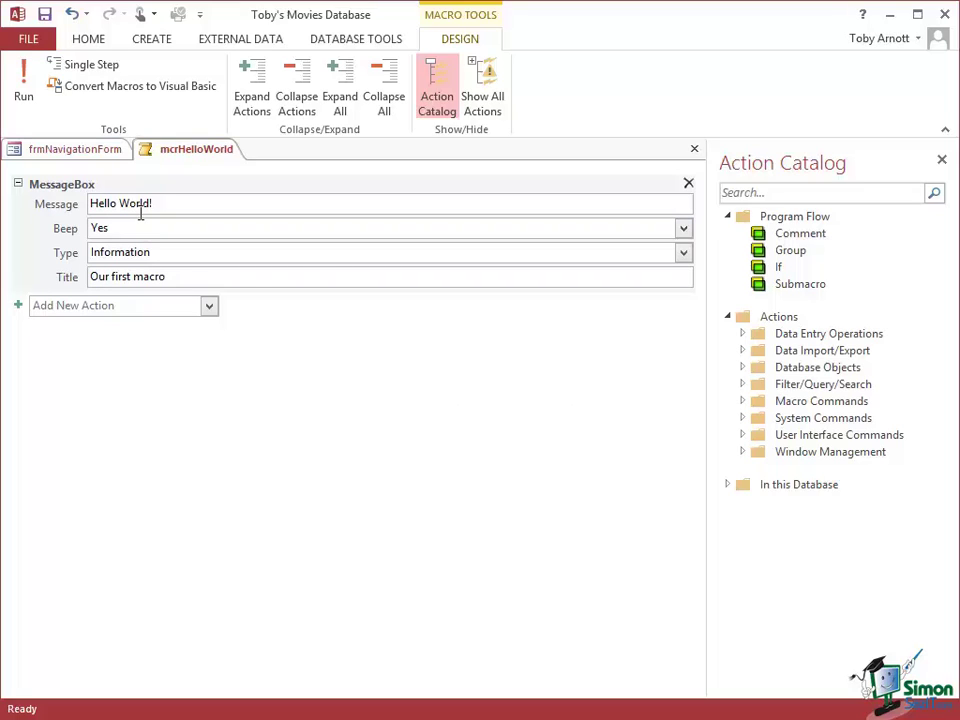
# Step: Compare the MessageBox action's collapsed and expanded views, leave it collapsed, and toggle the Action Catalog off and on
pyautogui.moveTo(141, 214)
pyautogui.moveTo(378, 272)
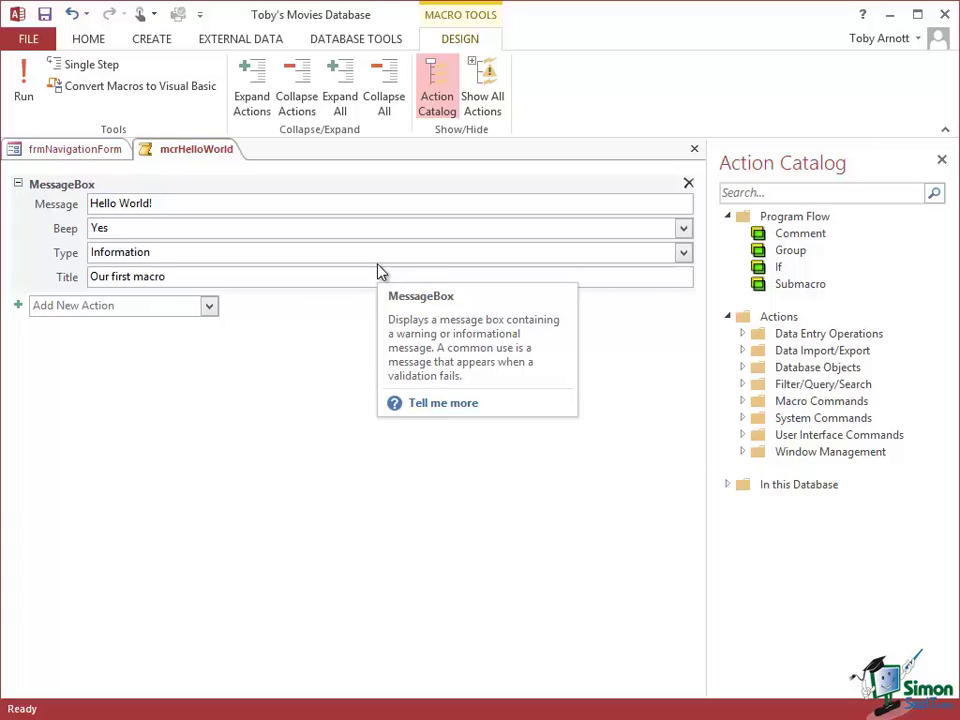
pyautogui.click(385, 83)
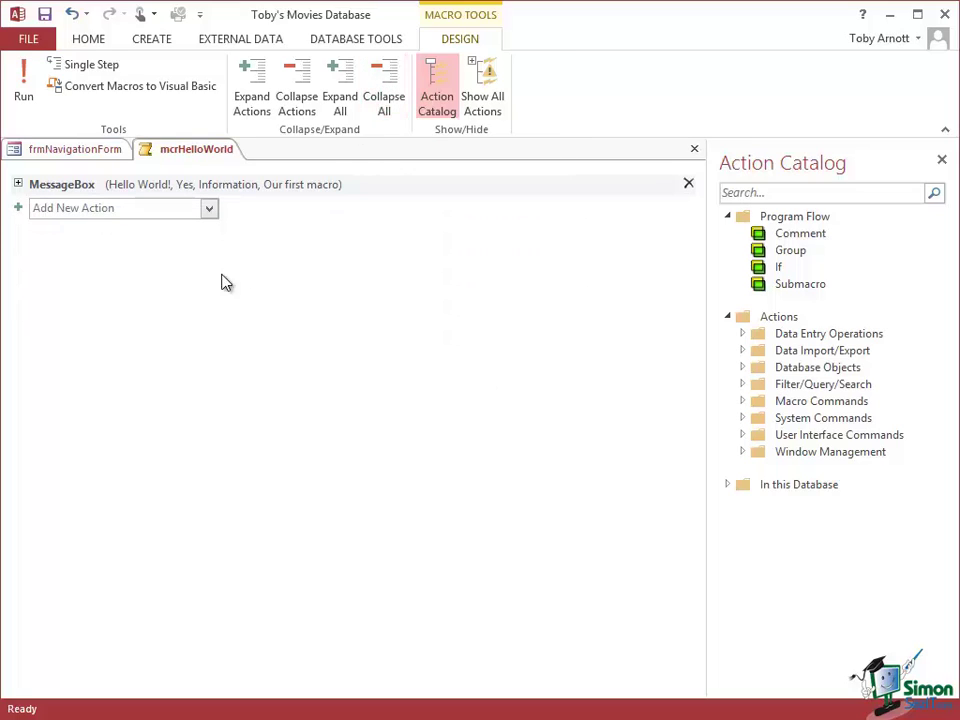
pyautogui.moveTo(80, 194)
pyautogui.moveTo(476, 198)
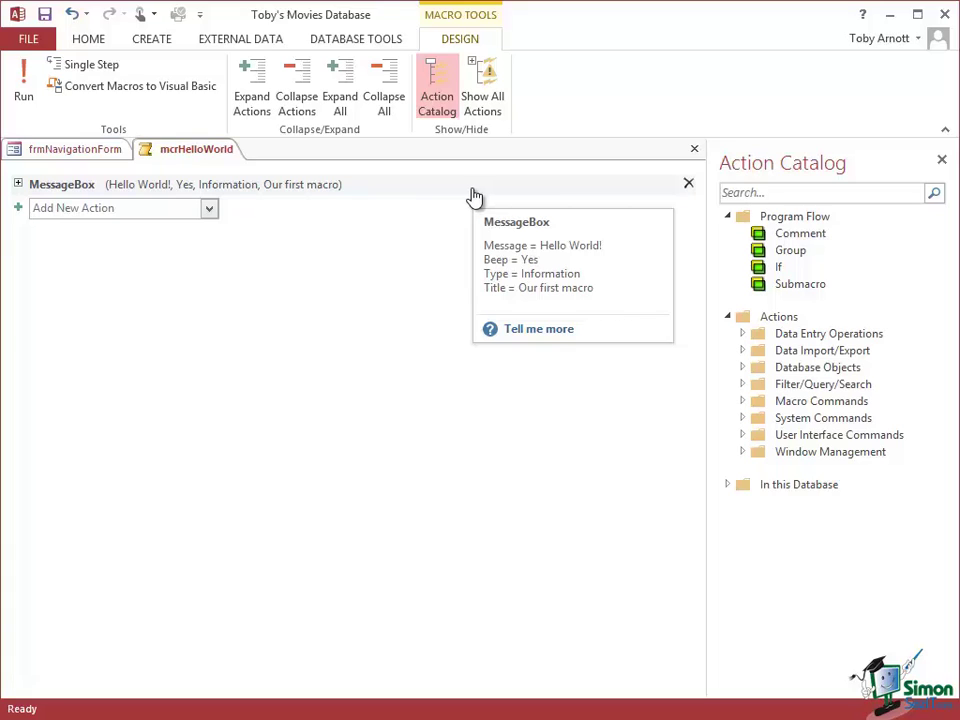
pyautogui.click(345, 92)
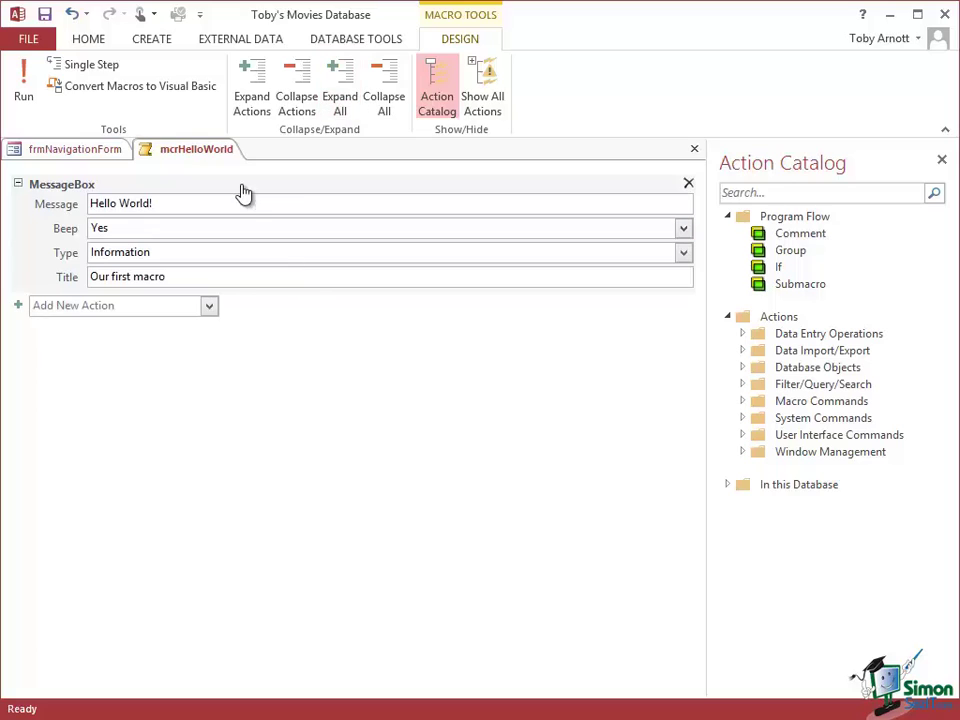
pyautogui.moveTo(38, 193)
pyautogui.click(309, 88)
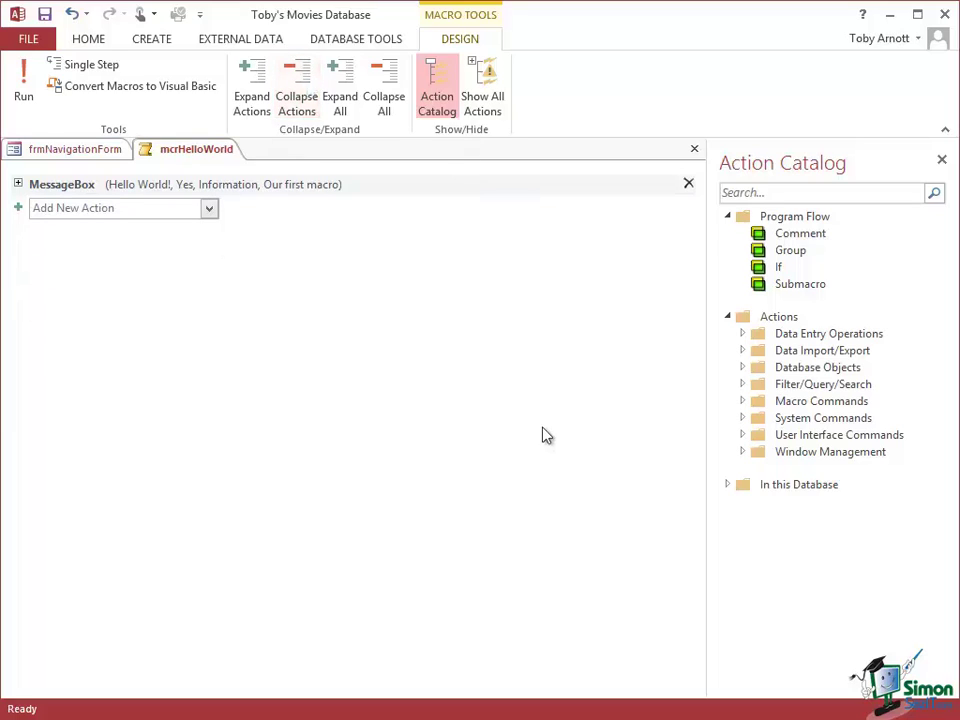
pyautogui.click(441, 90)
pyautogui.click(441, 90)
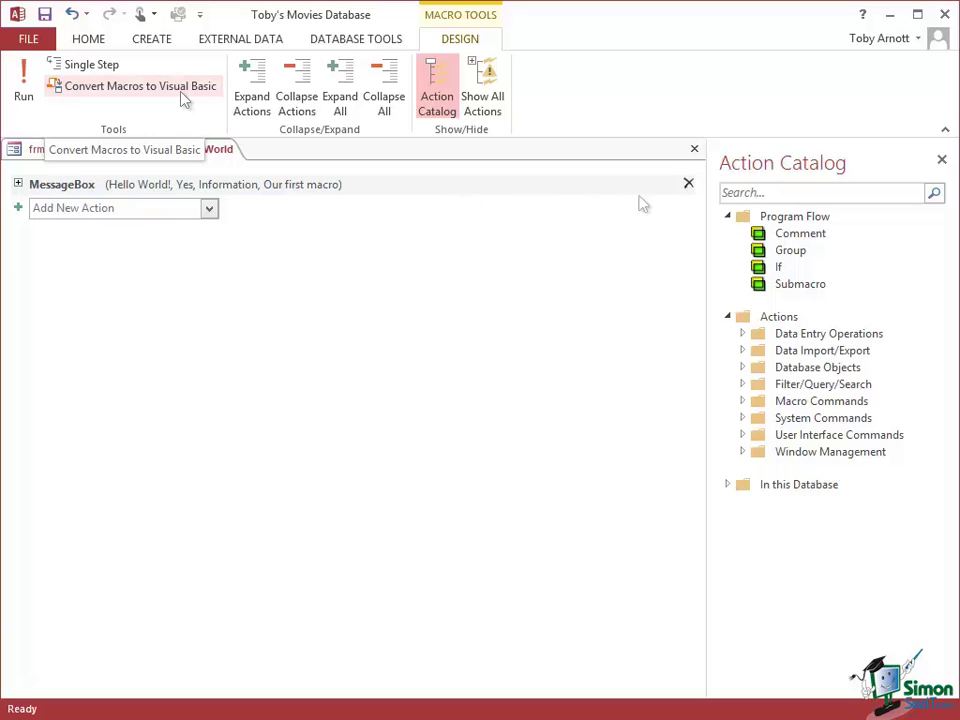
# Step: Close the macro with its design changes saved and run mcrHelloWorld from the Navigation Pane
pyautogui.click(695, 150)
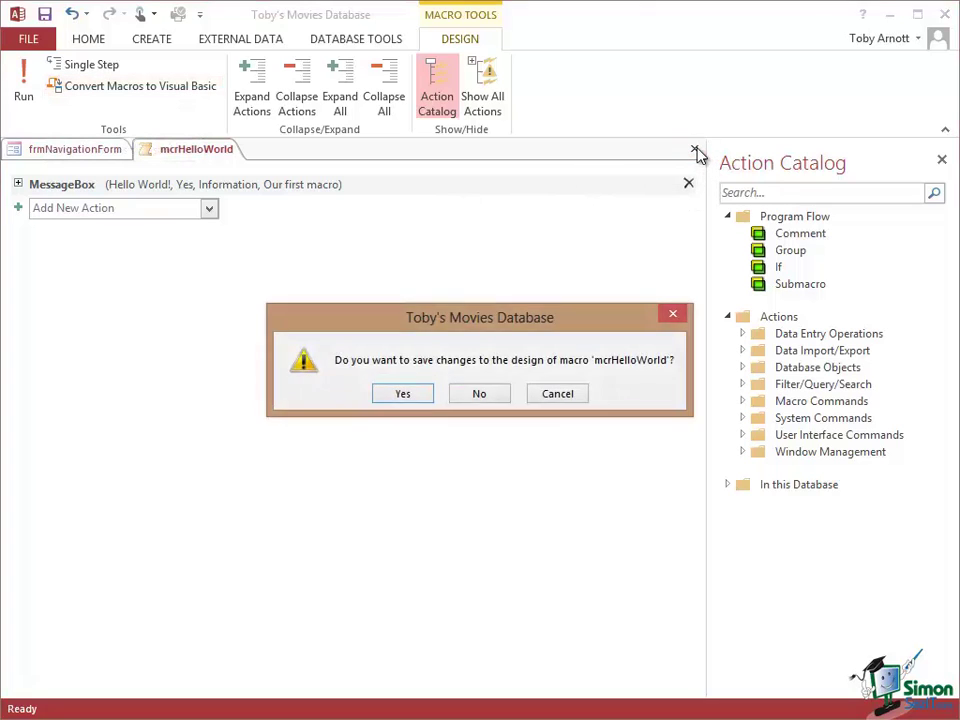
pyautogui.click(405, 394)
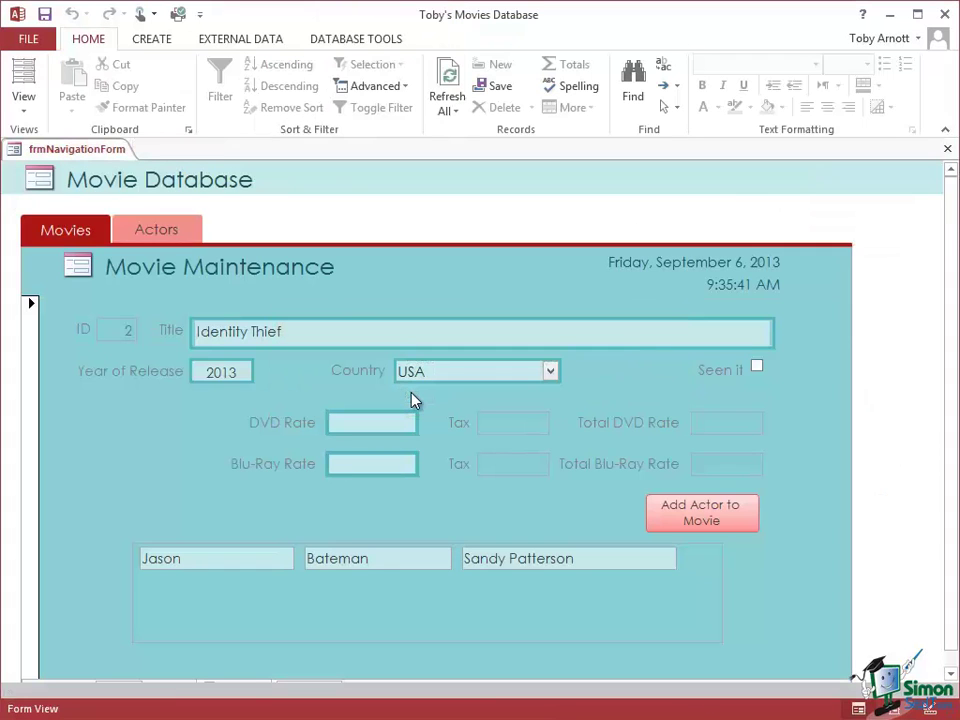
pyautogui.press('F11')
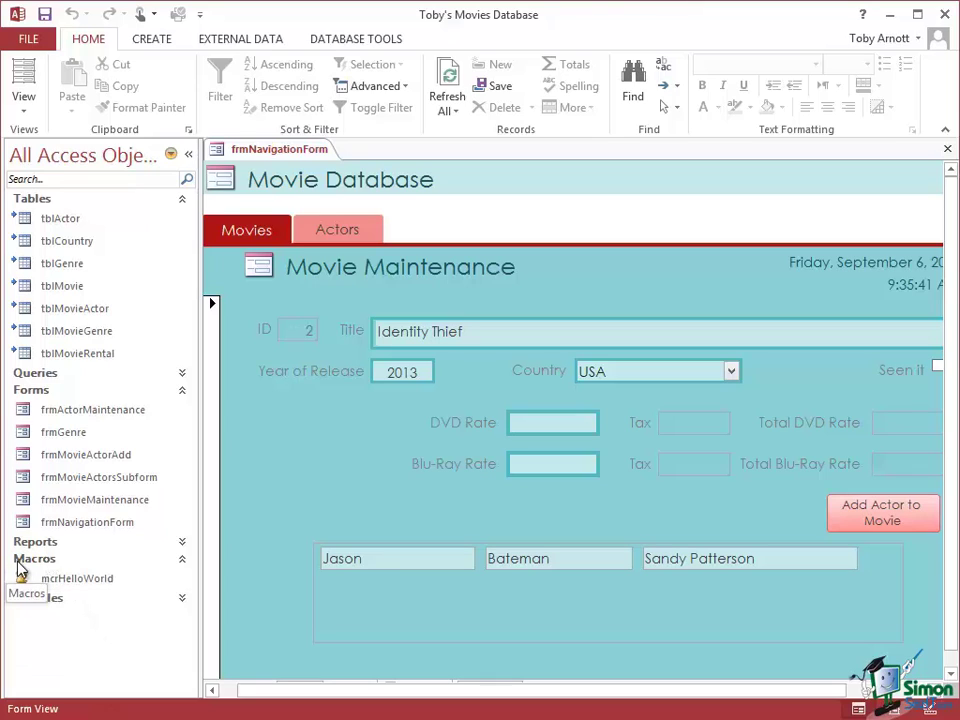
pyautogui.doubleClick(100, 584)
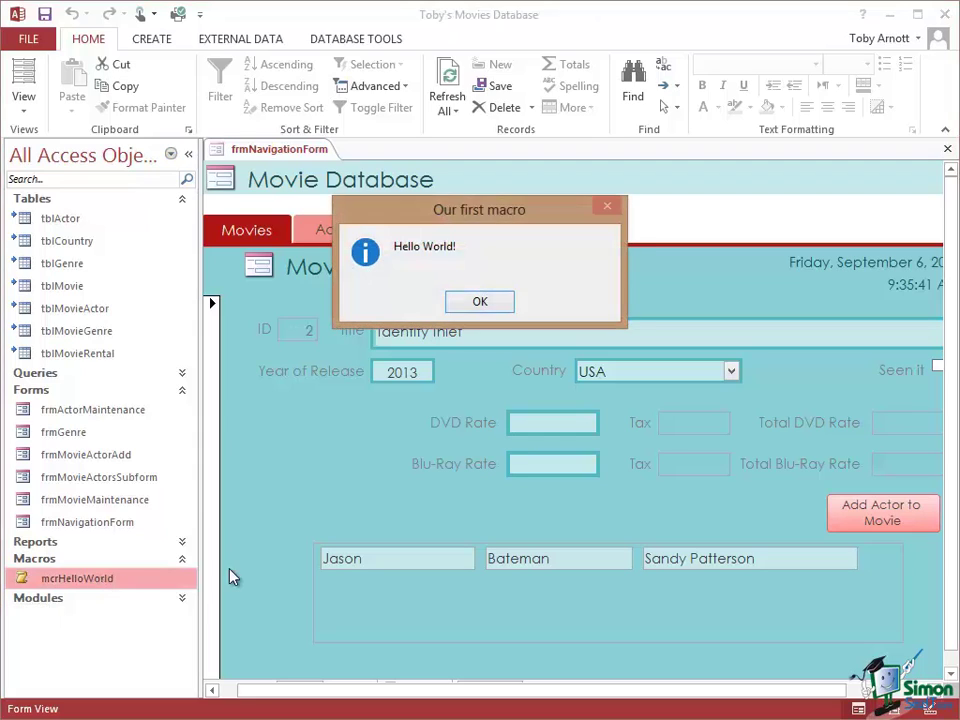
# Step: Dismiss the open message box, run mcrHelloWorld once more from the Navigation Pane, and dismiss its message box
pyautogui.click(478, 303)
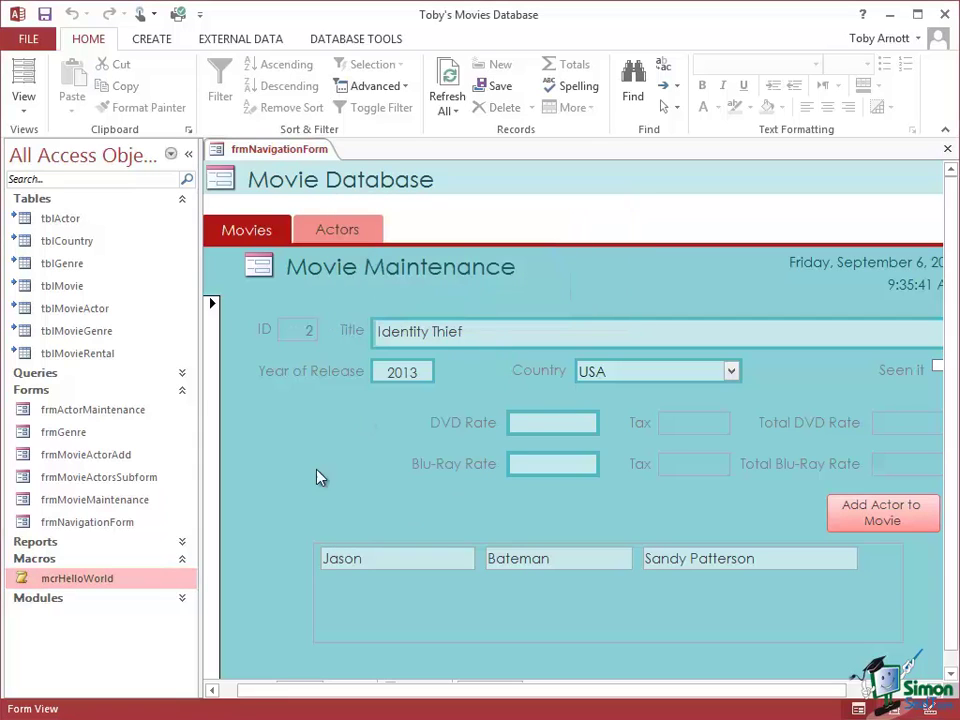
pyautogui.rightClick(117, 583)
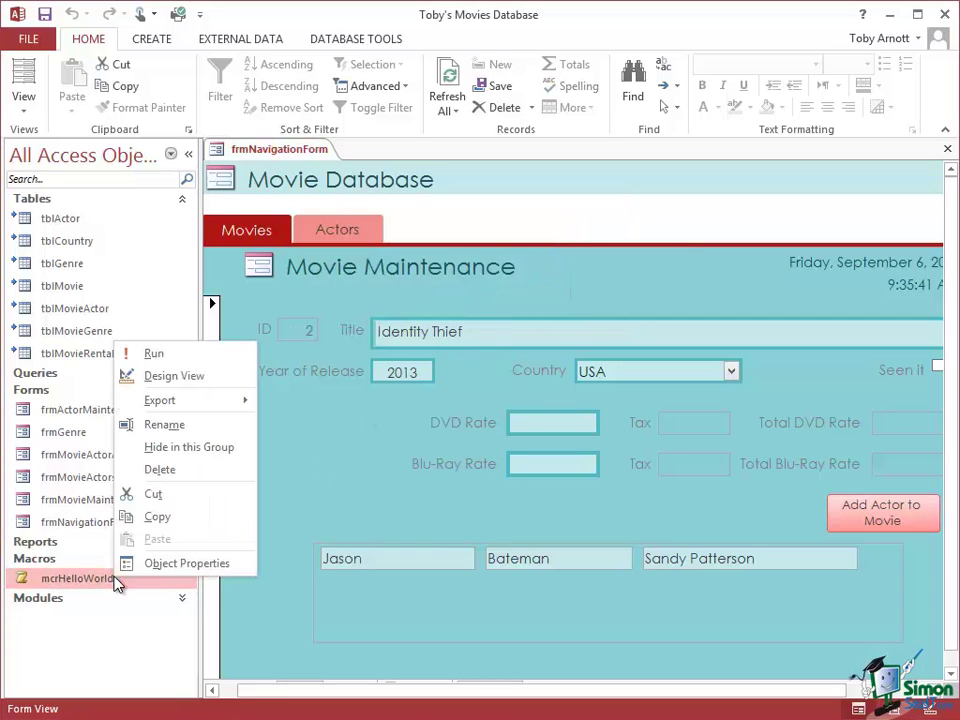
pyautogui.click(184, 356)
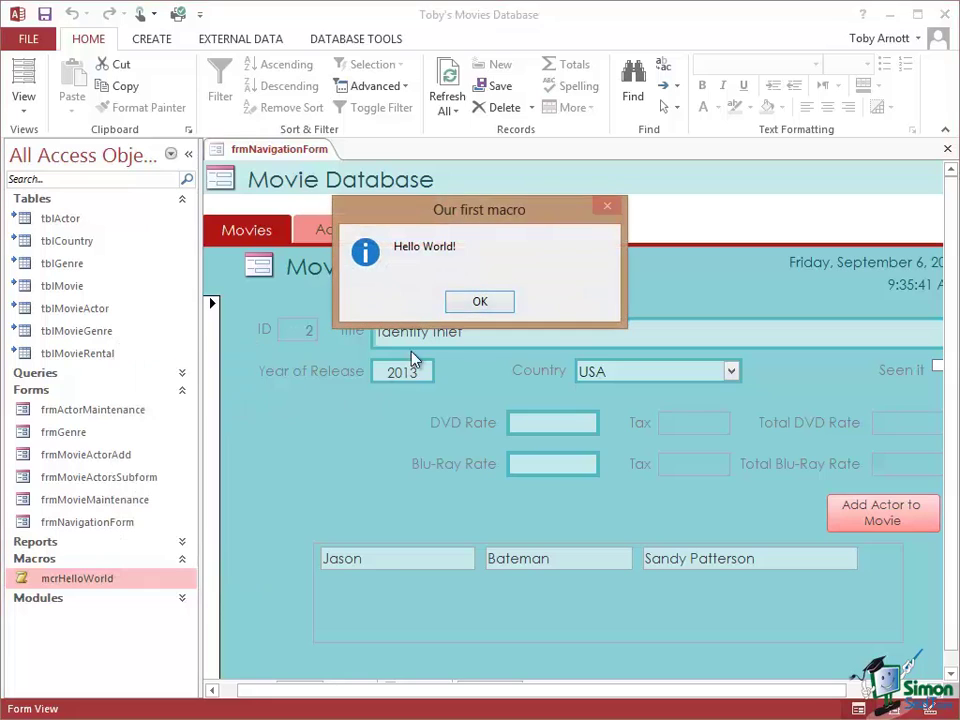
pyautogui.click(479, 301)
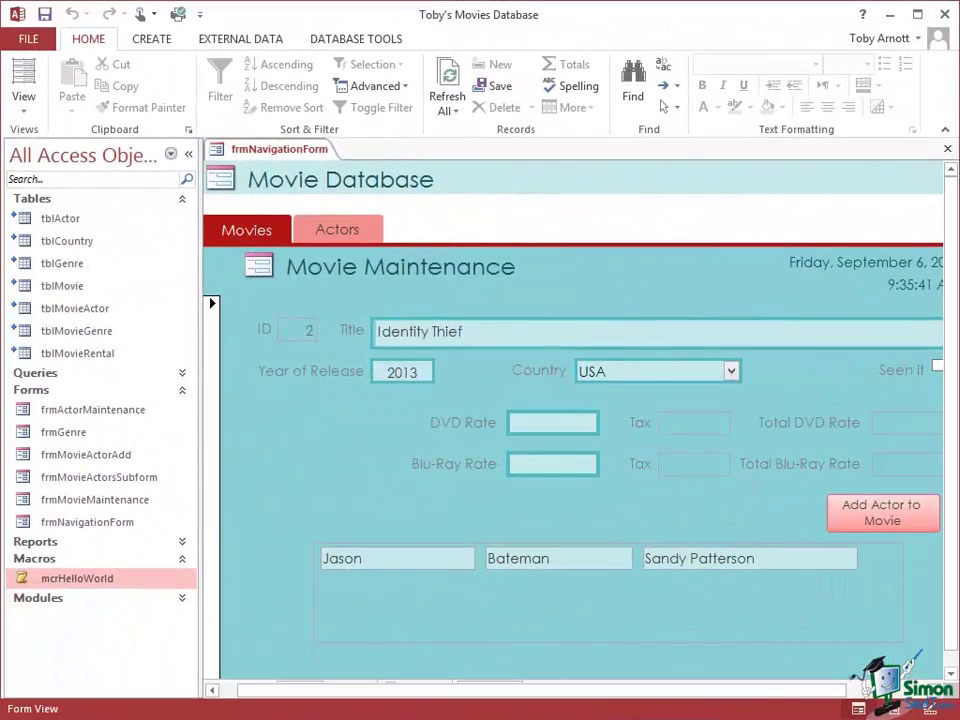
# Step: Open mcrHelloWorld in Design View and collapse the Navigation Pane
pyautogui.rightClick(52, 590)
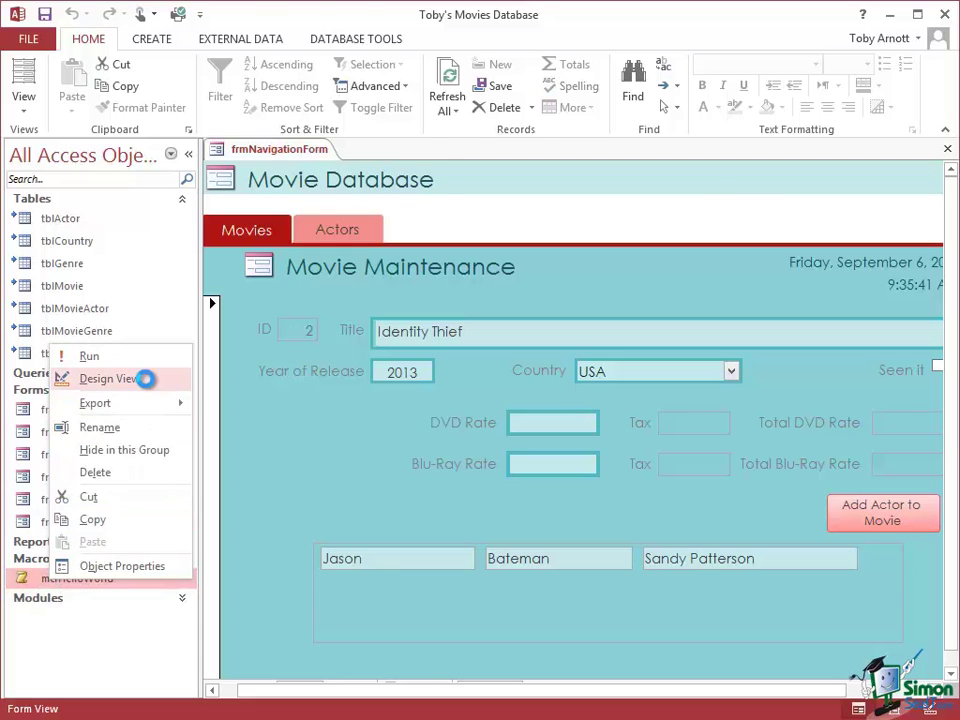
pyautogui.click(145, 379)
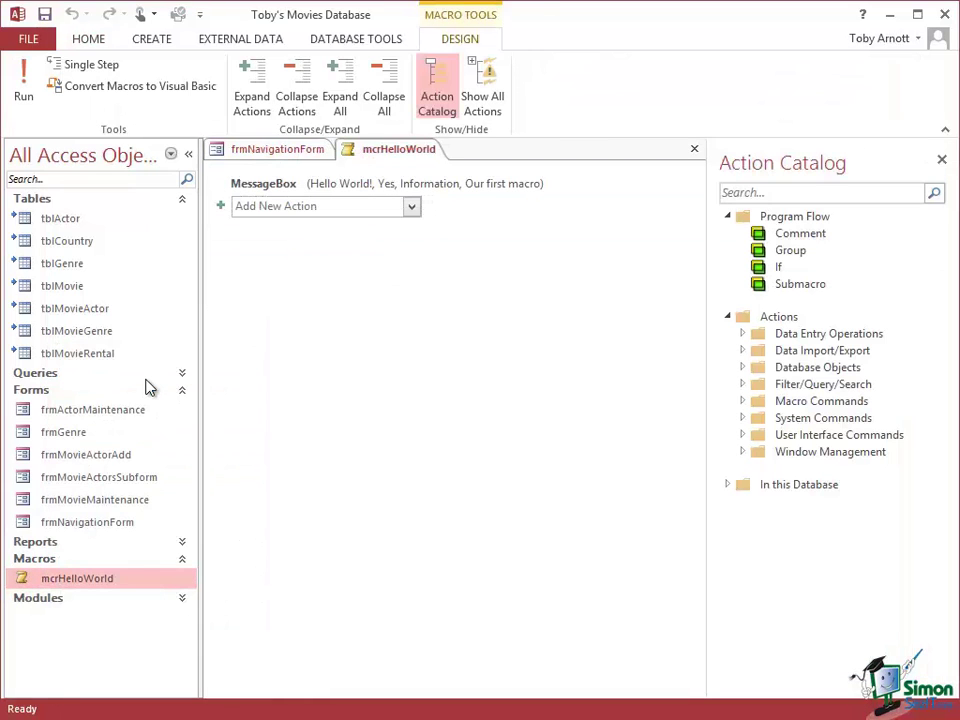
pyautogui.click(188, 155)
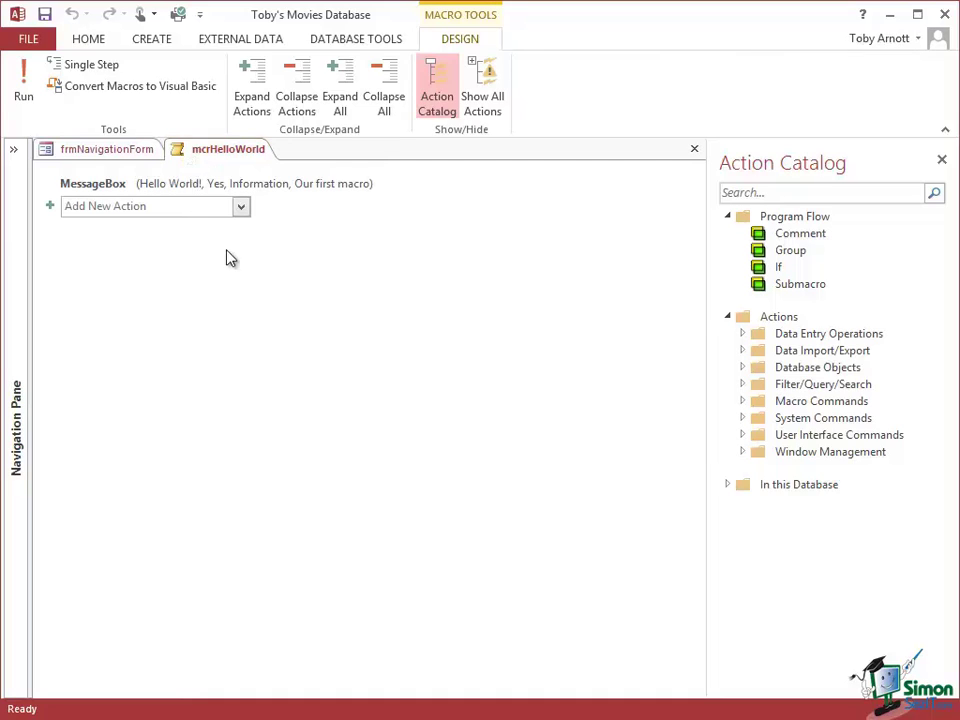
# Step: Add a second MessageBox action from User Interface Commands with message "How are you today?", type Critical and title "Second version"
pyautogui.click(744, 437)
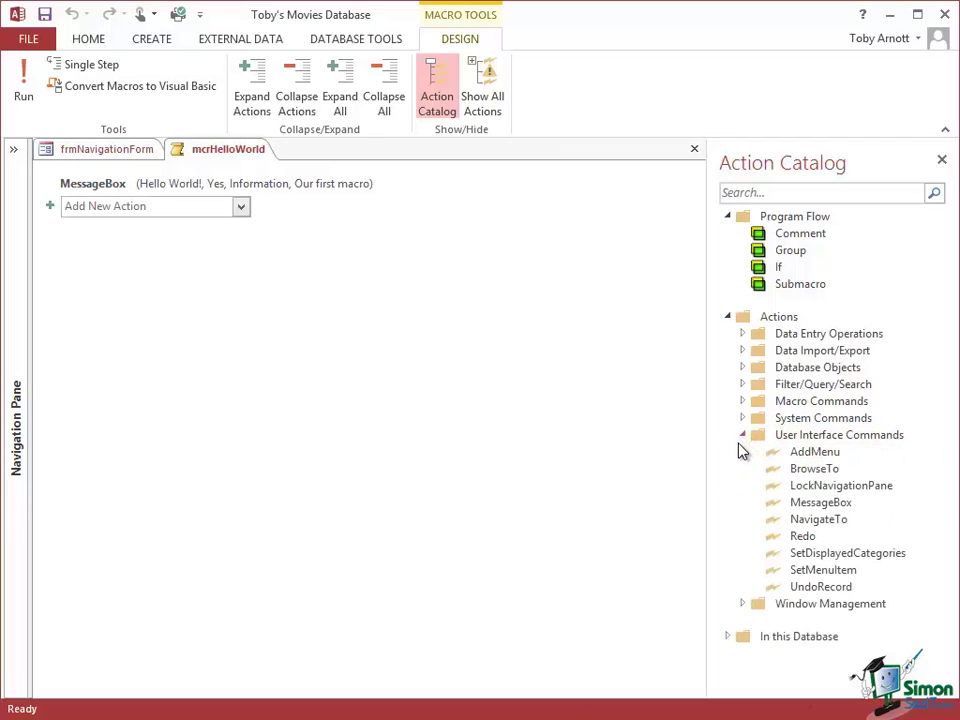
pyautogui.moveTo(820, 505)
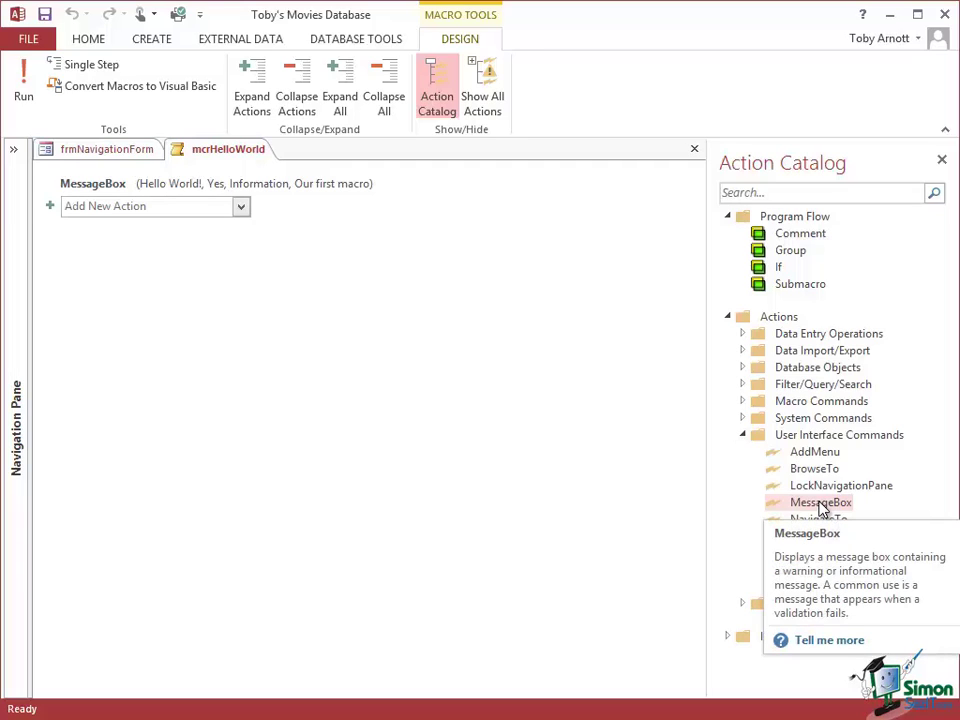
pyautogui.doubleClick(820, 503)
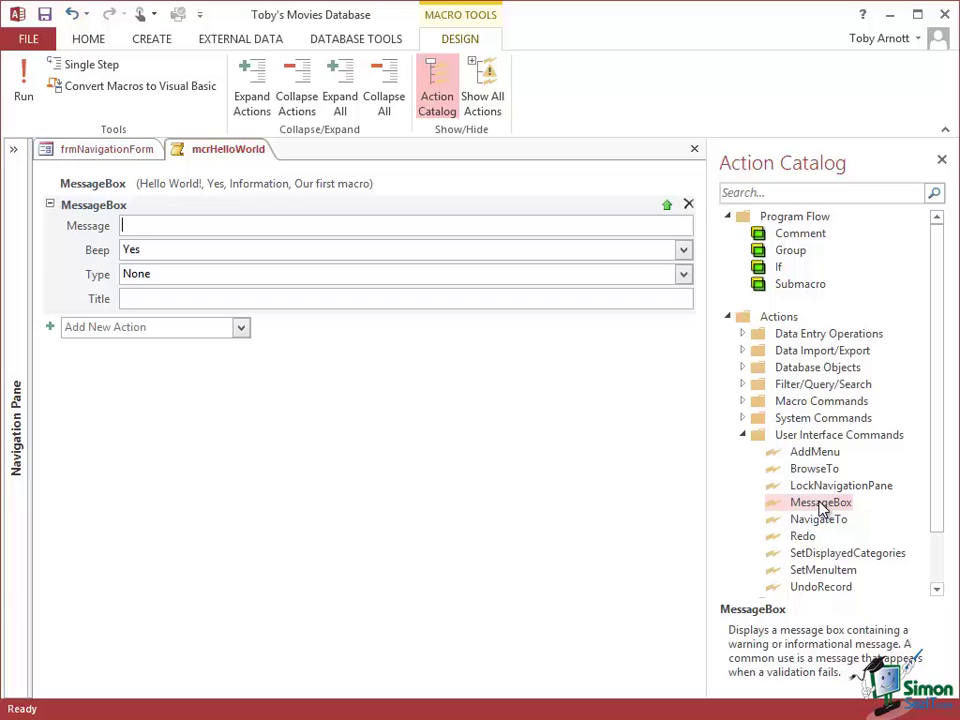
pyautogui.write('How are you today?')
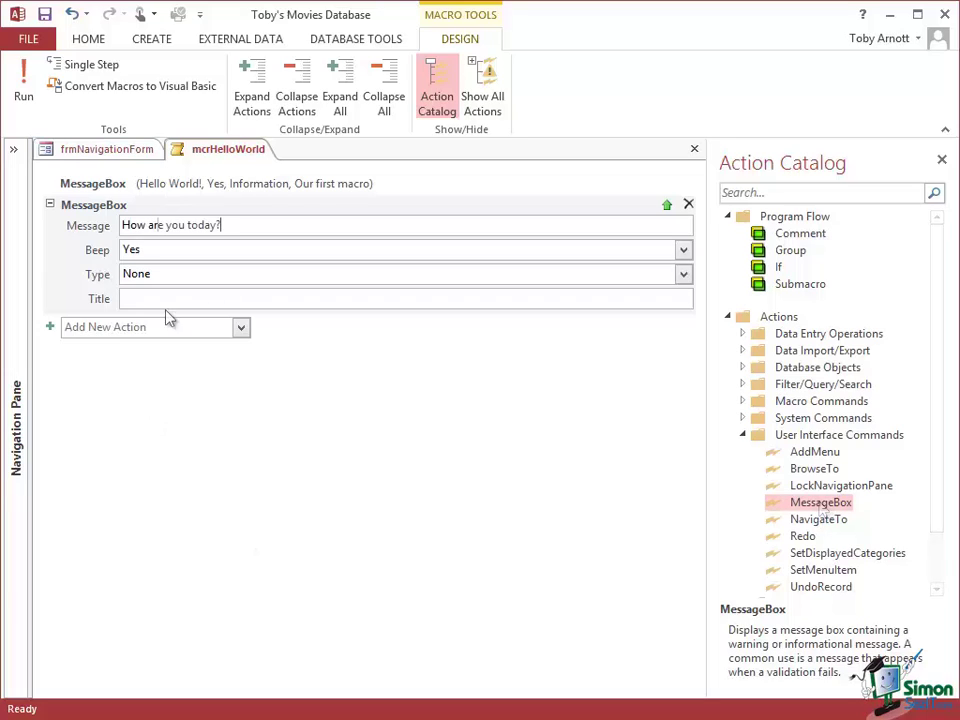
pyautogui.click(683, 275)
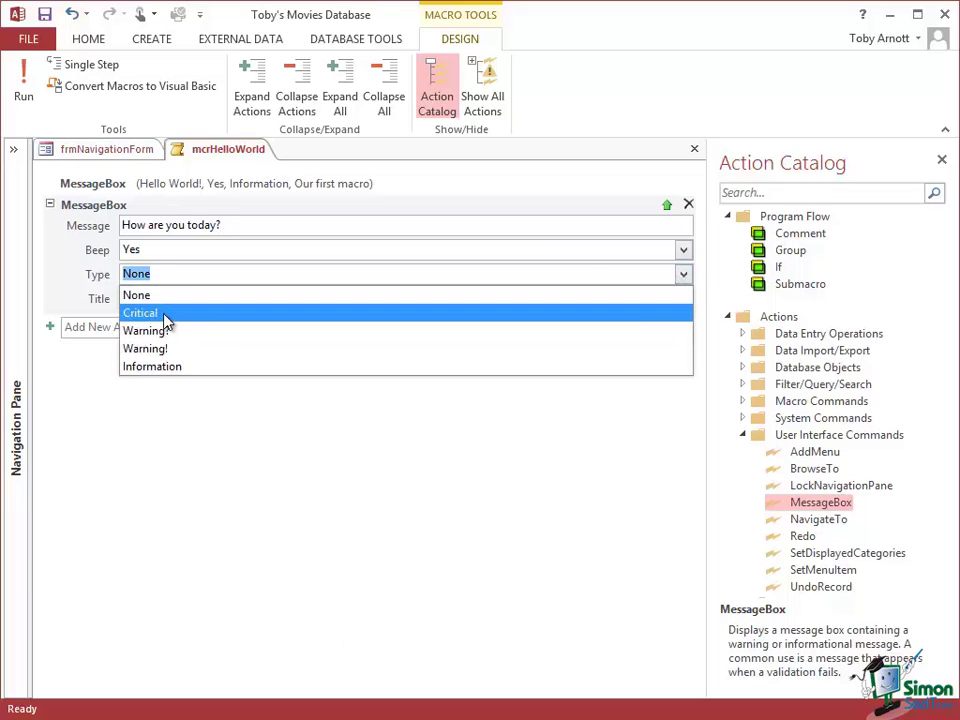
pyautogui.click(163, 314)
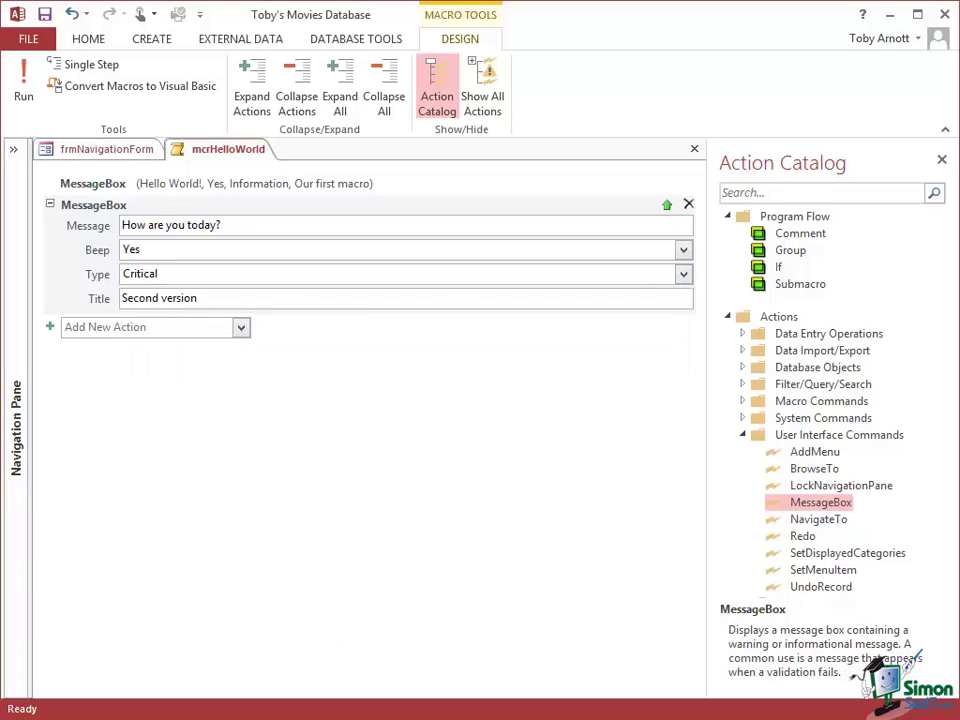
# Step: Run the edited macro, saving it first, and dismiss both of its message boxes
pyautogui.click(22, 88)
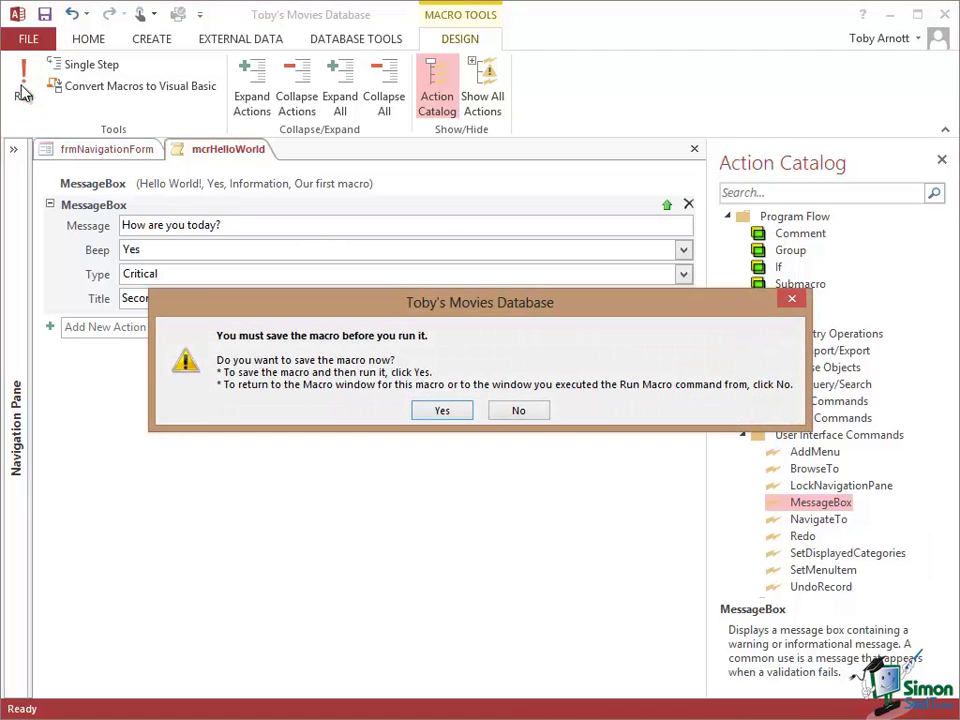
pyautogui.click(443, 410)
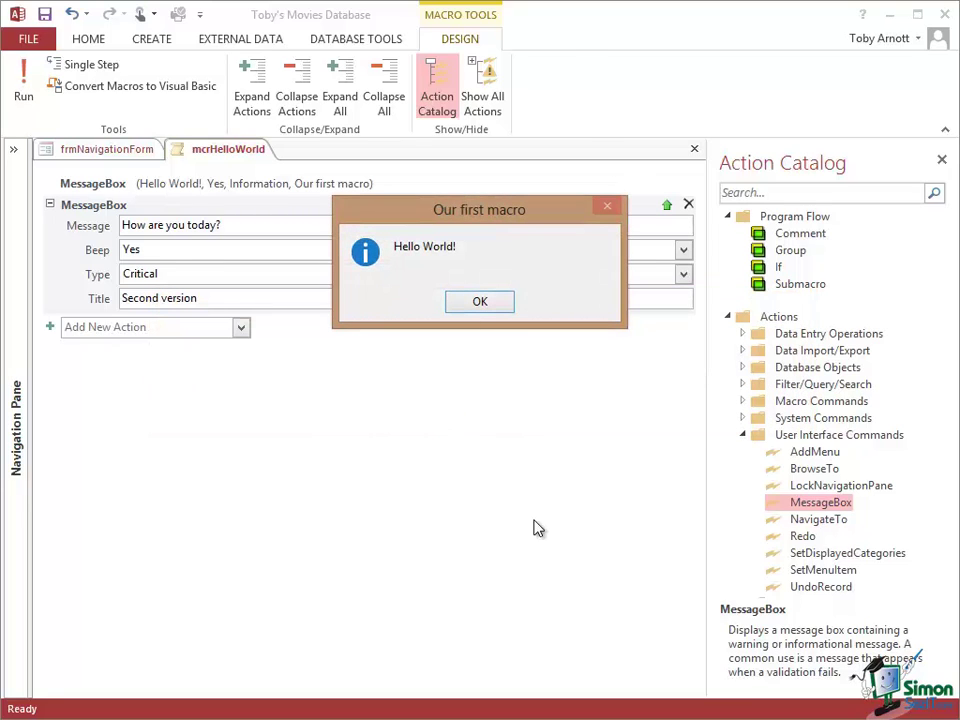
pyautogui.click(481, 302)
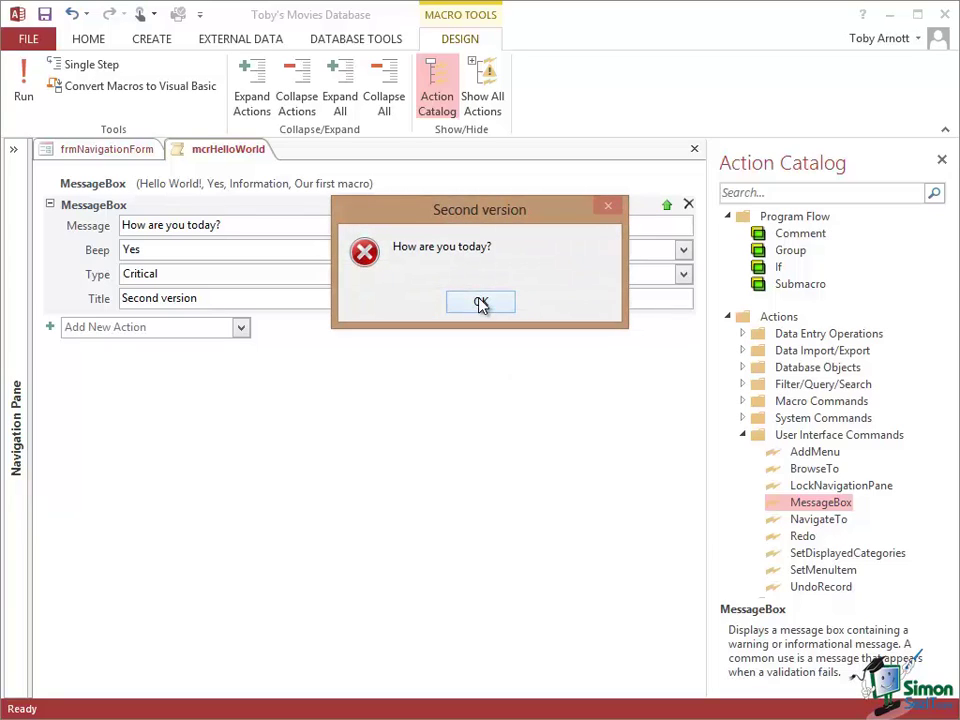
pyautogui.click(481, 302)
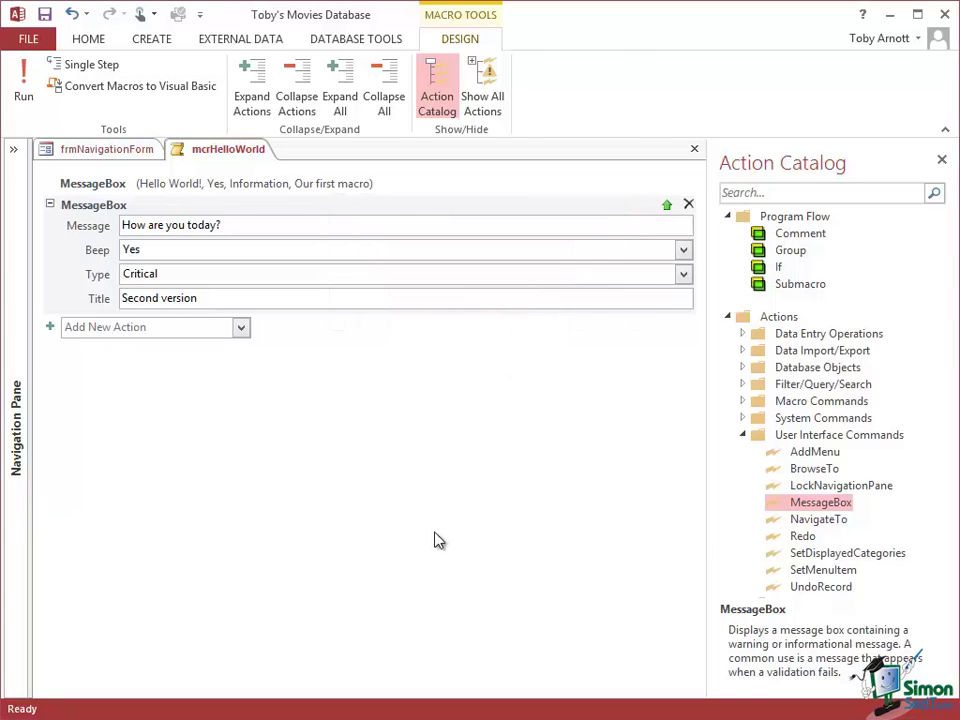